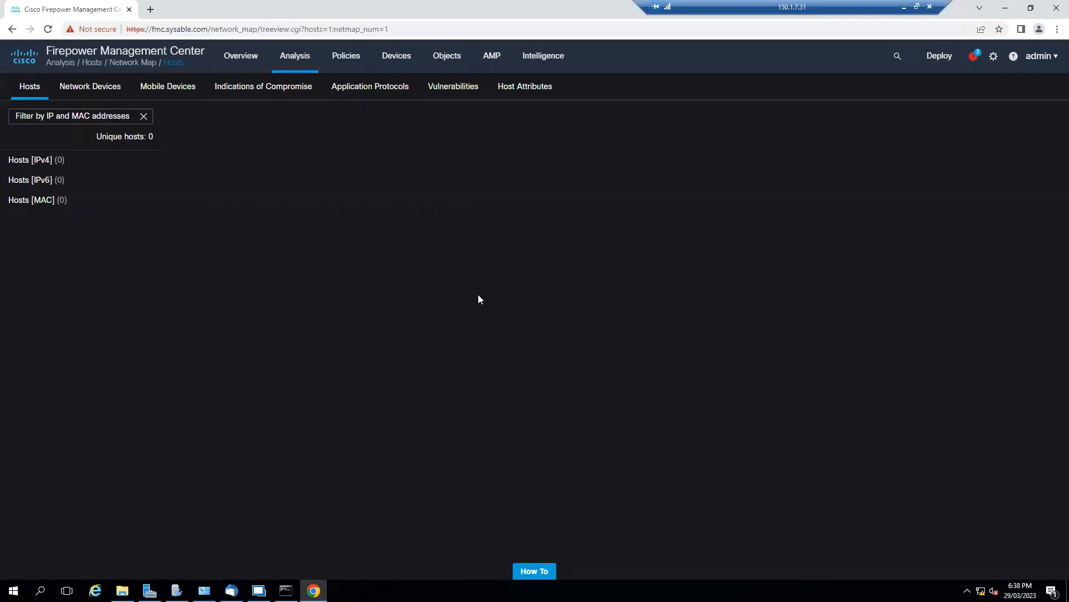
Create a Threat Defense NAT policy named NAT and assign the FTD device to it.
mouse_move(397, 68)
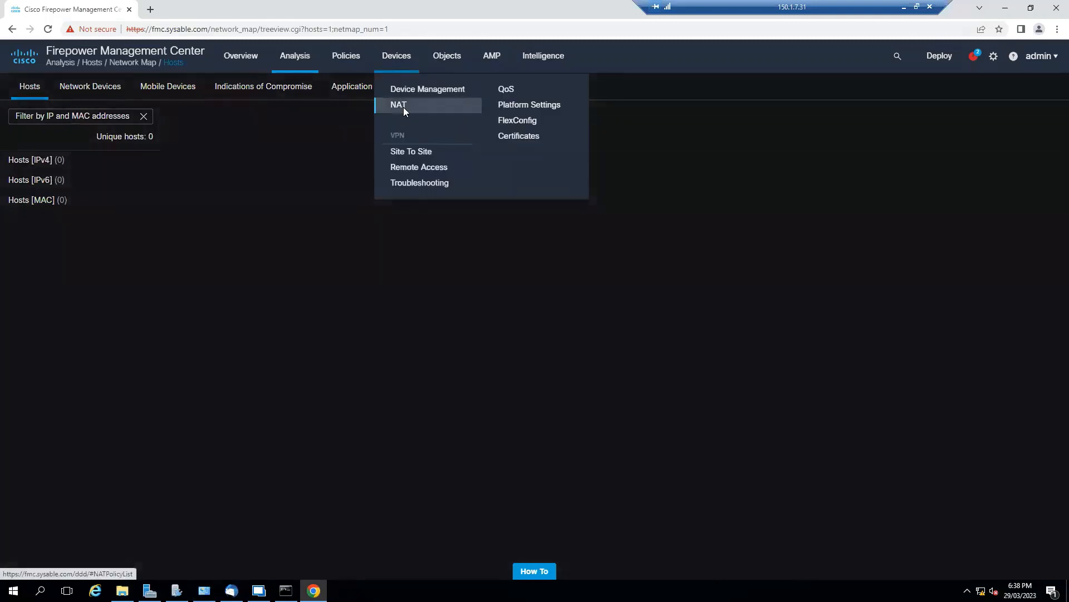
click(403, 107)
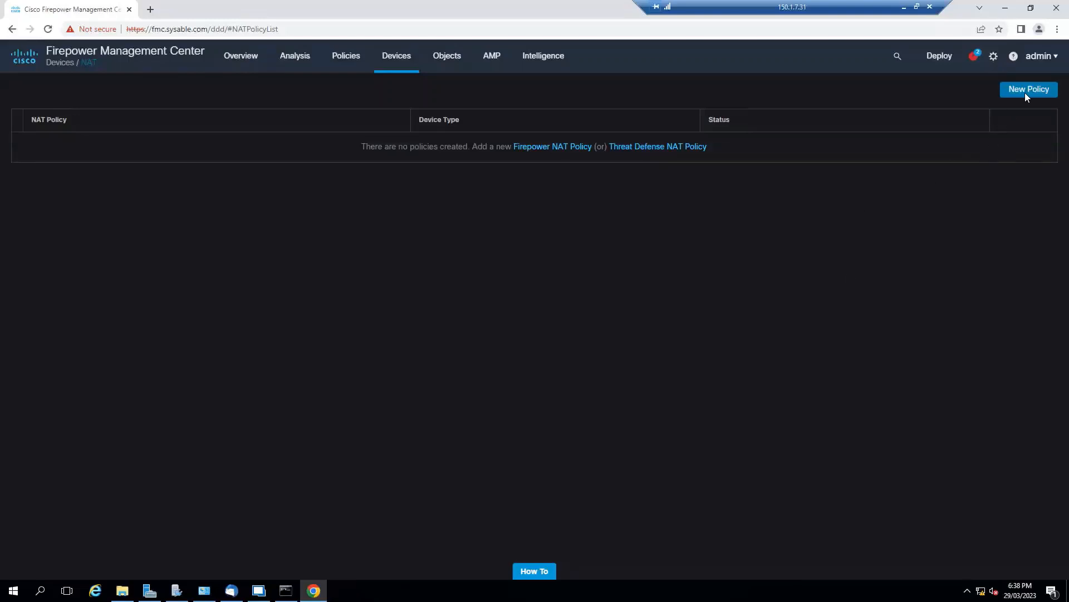
click(1028, 94)
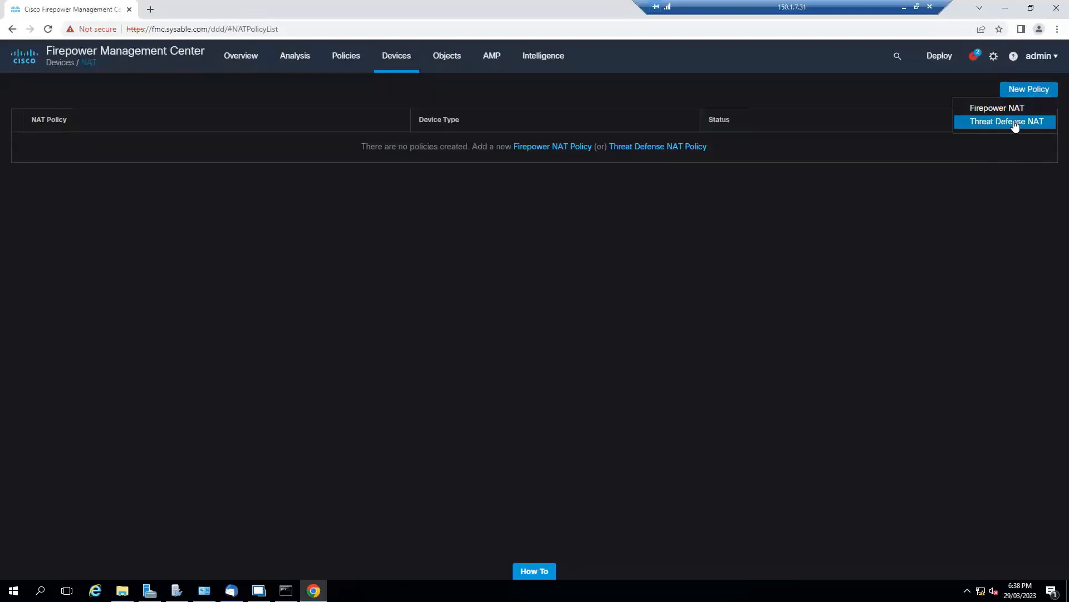
click(1010, 122)
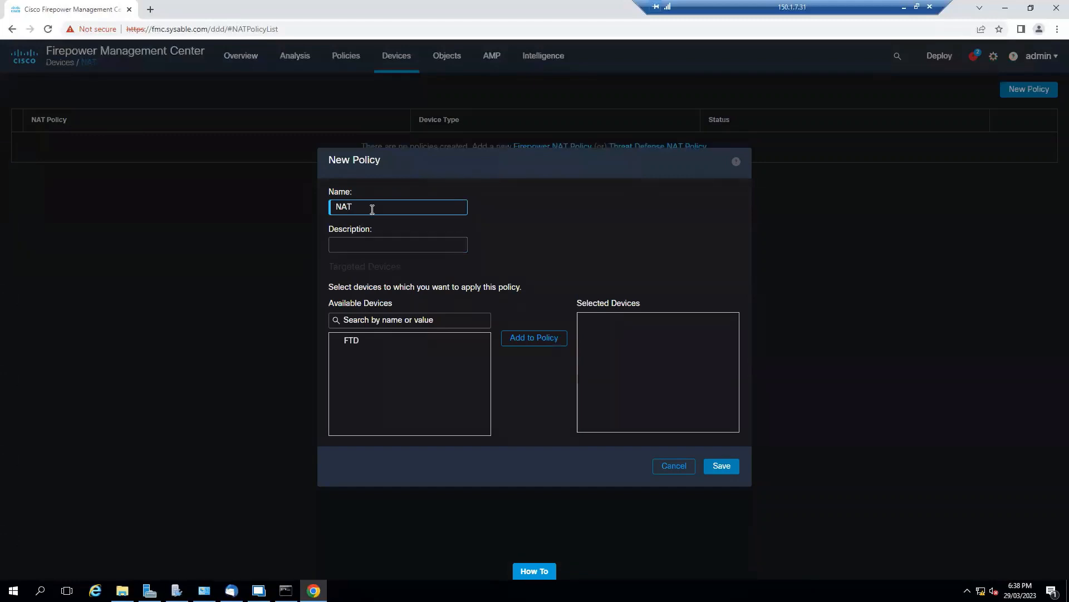
text(NAT)
click(408, 344)
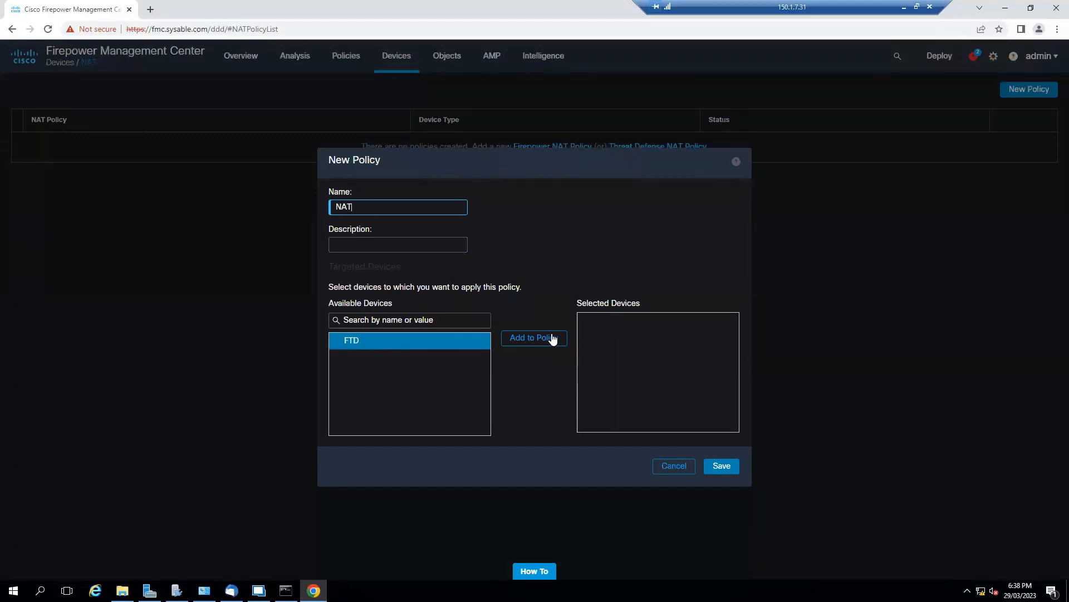
click(552, 338)
click(733, 466)
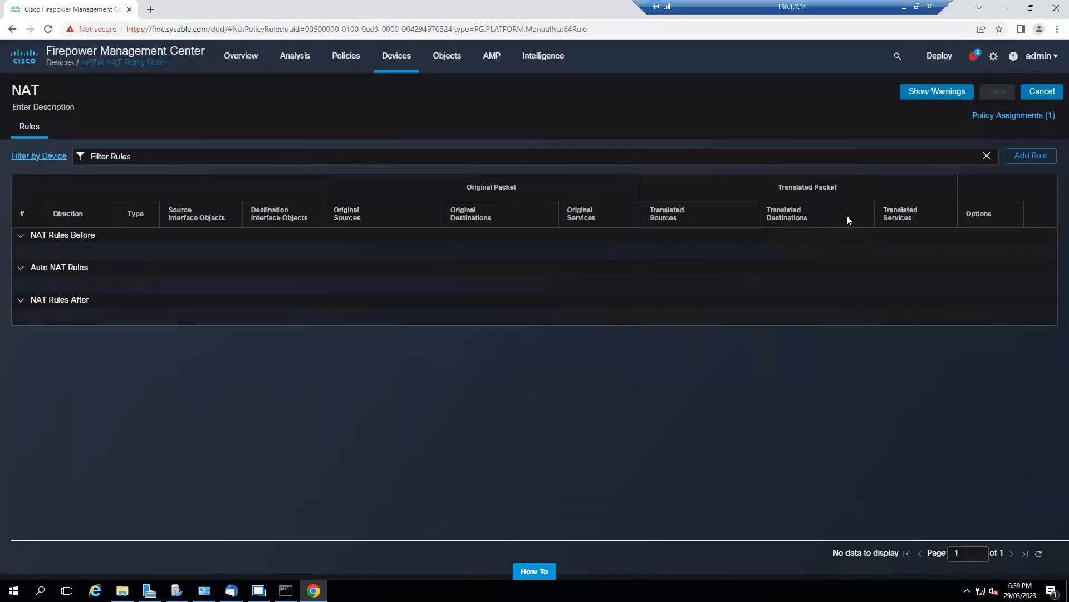
click(1027, 162)
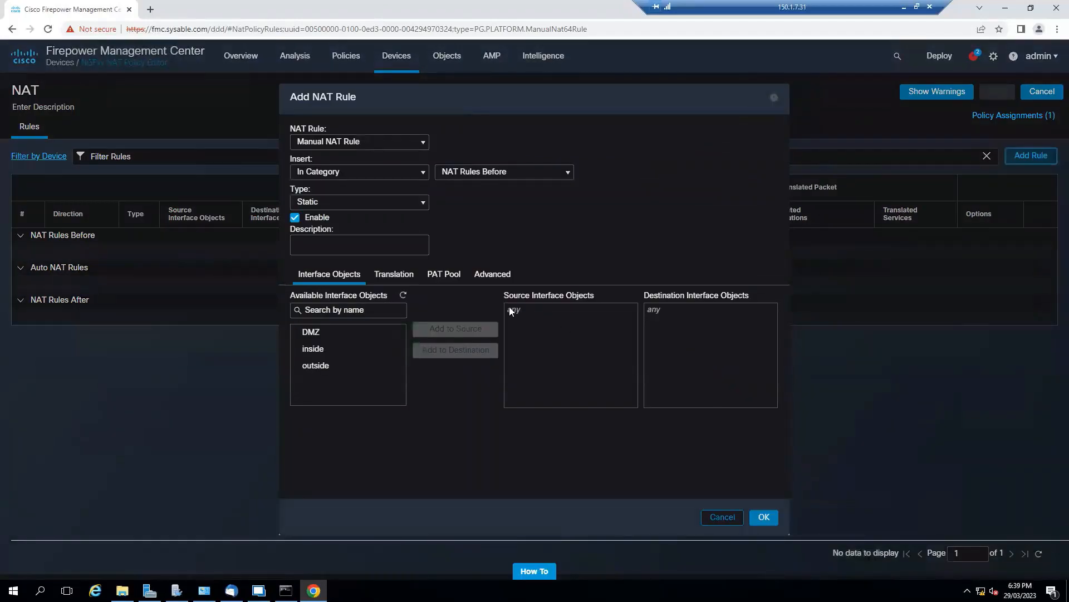
click(379, 146)
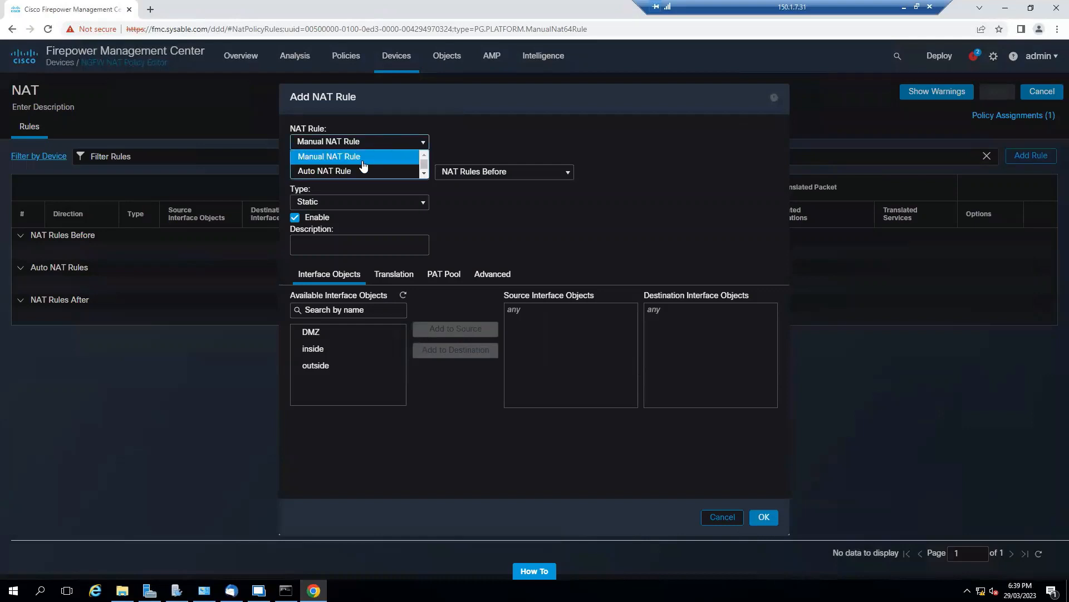
click(380, 174)
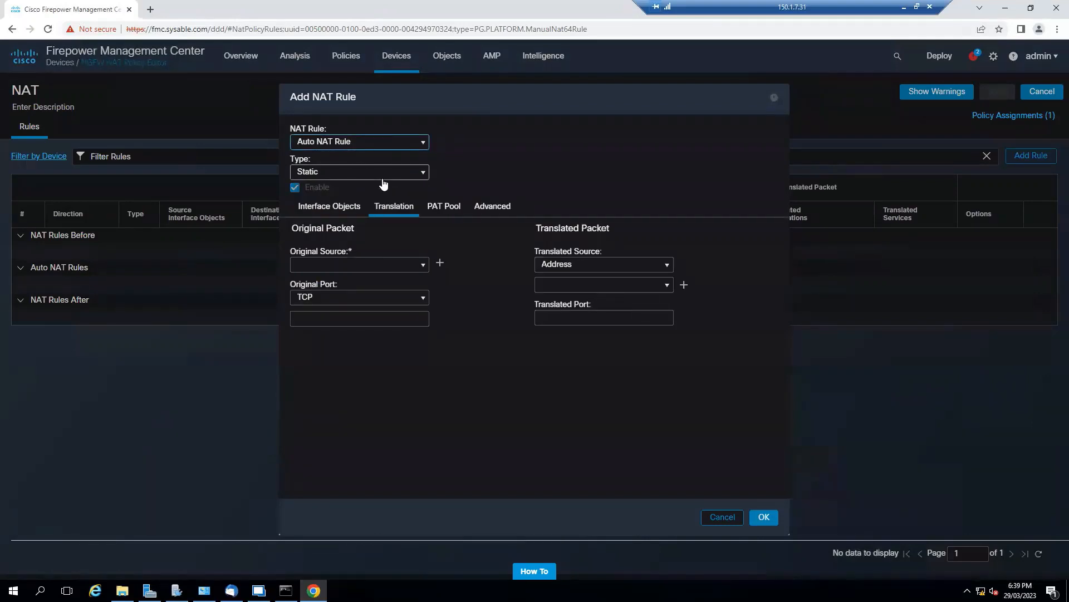
click(418, 265)
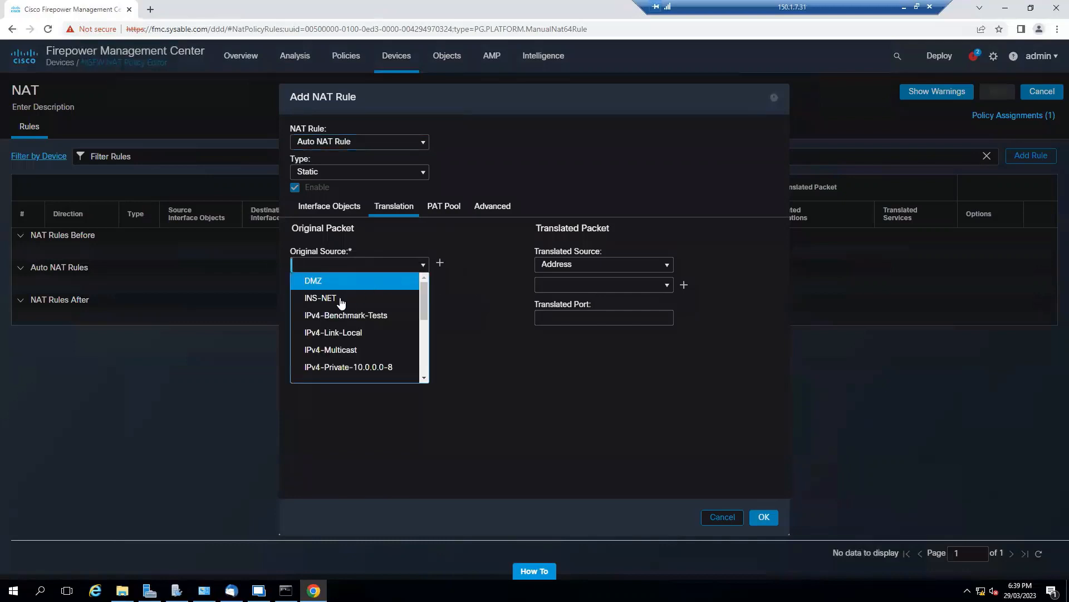
scroll(367, 323, down, 3)
scroll(368, 328, down, 2)
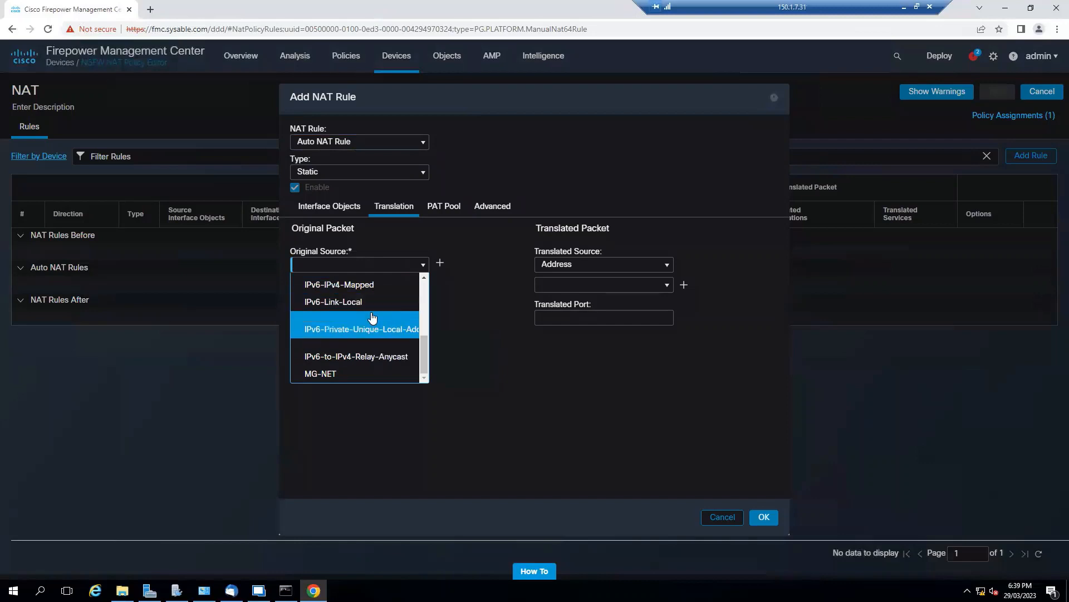
scroll(355, 361, up, 2)
scroll(357, 357, up, 3)
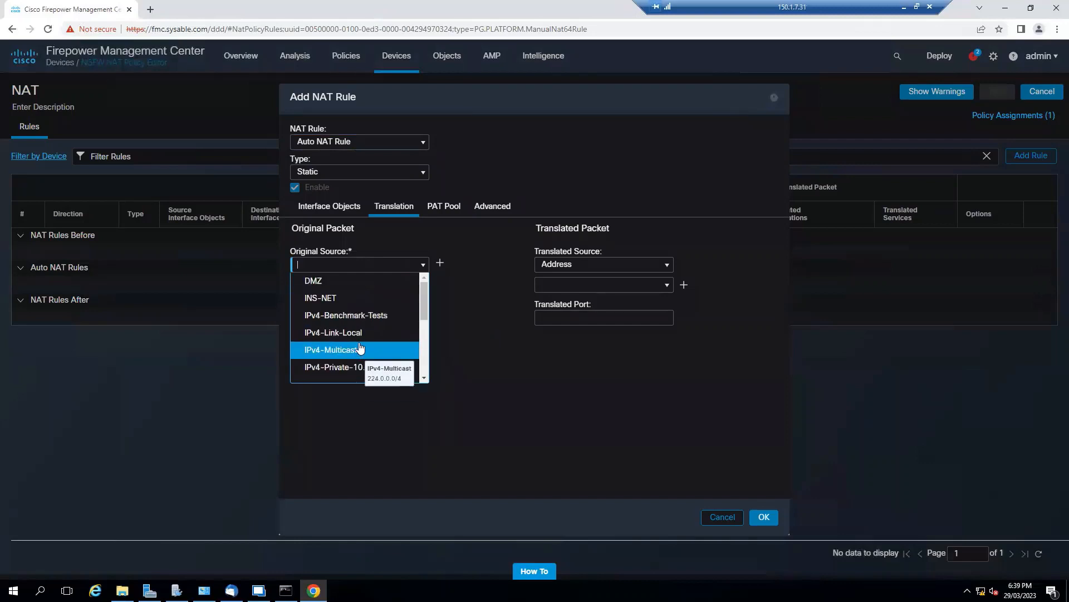
click(439, 265)
click(440, 264)
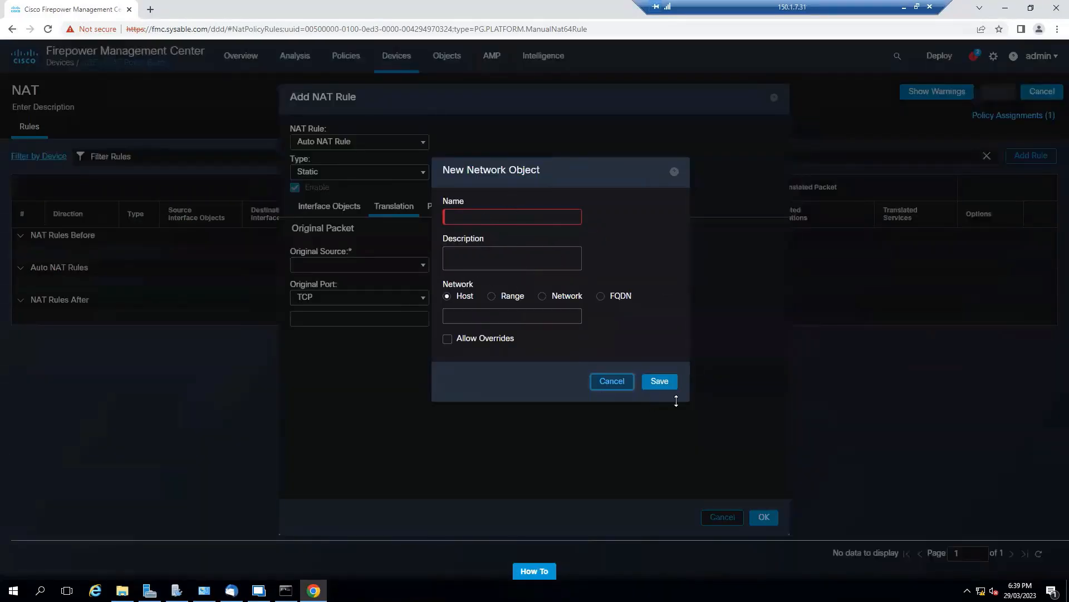
click(618, 383)
click(723, 517)
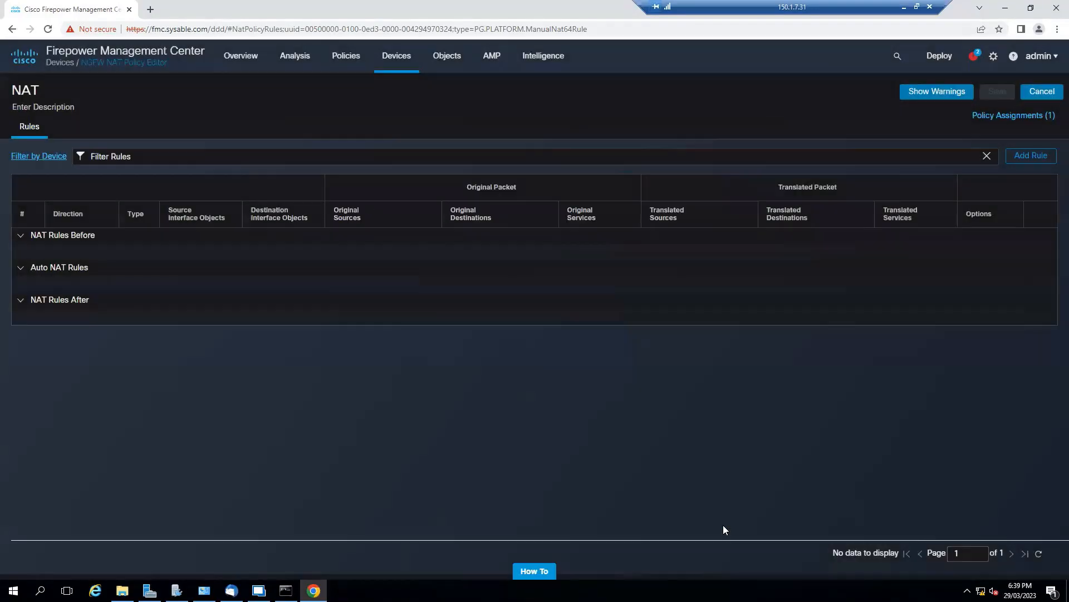
Open object management at the network objects and consult the FTD-Course-Topo.png topology diagram.
mouse_move(449, 66)
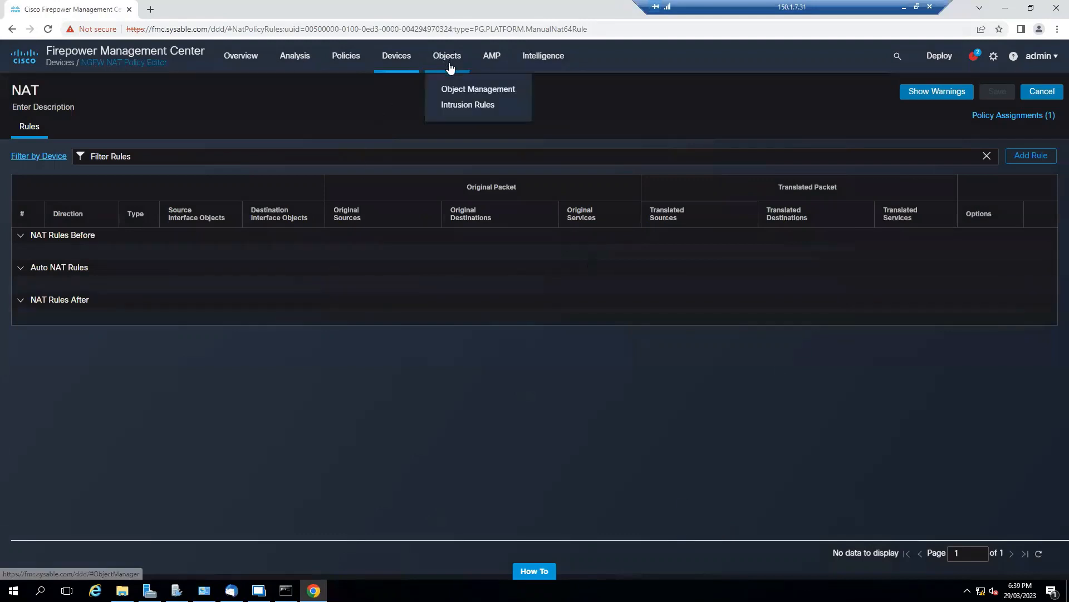
click(486, 90)
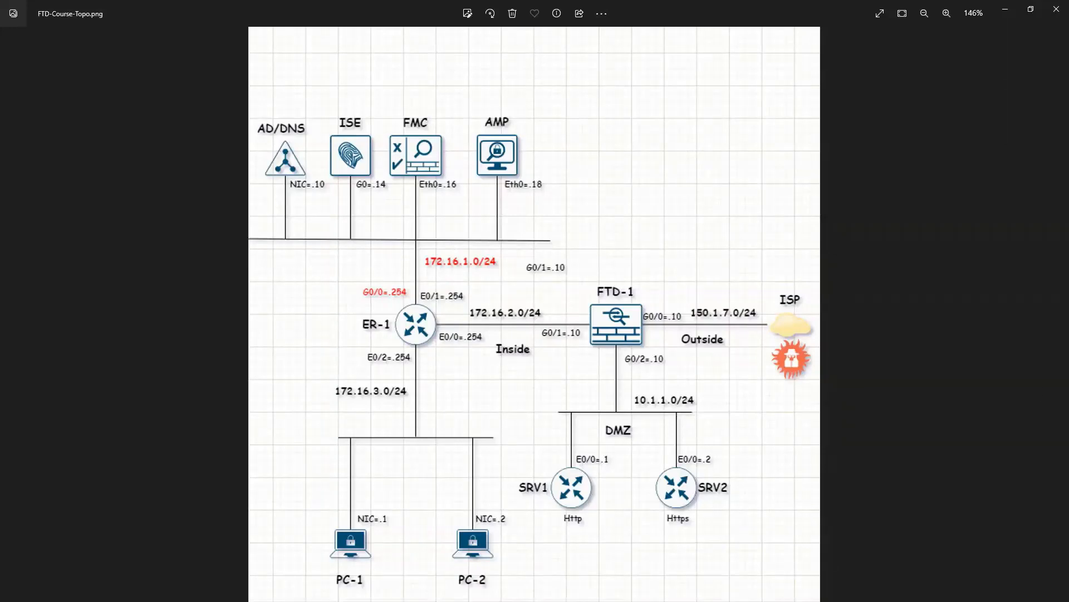
key(alt+Tab)
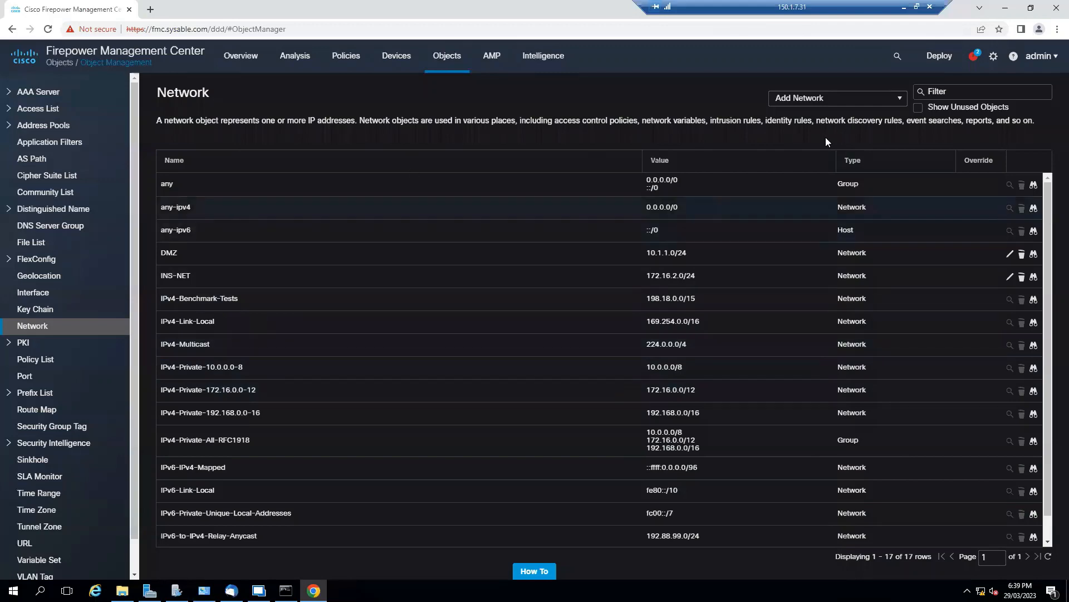
click(898, 99)
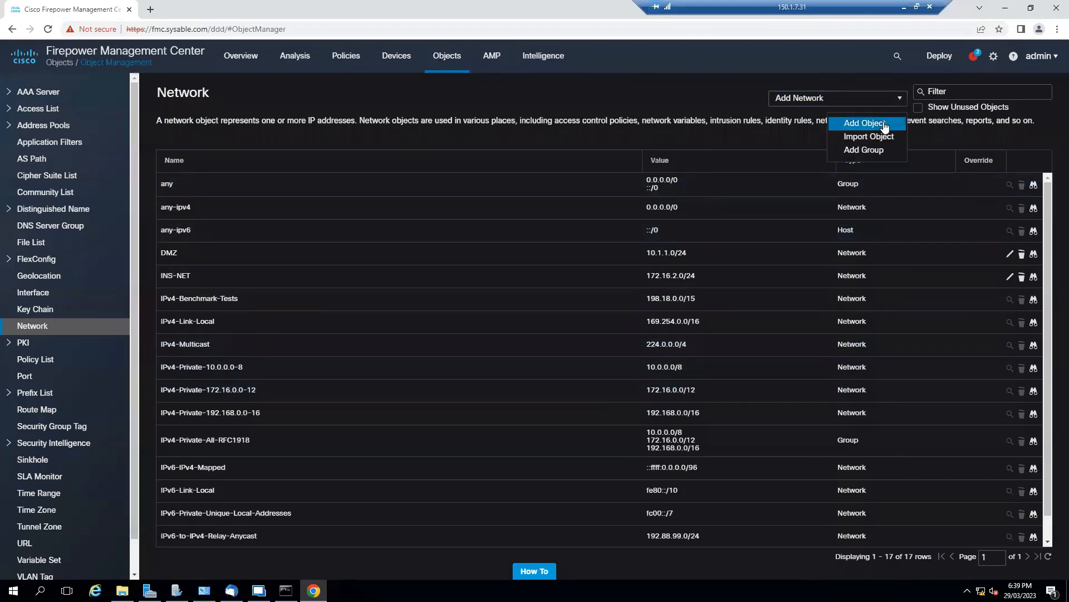
click(884, 125)
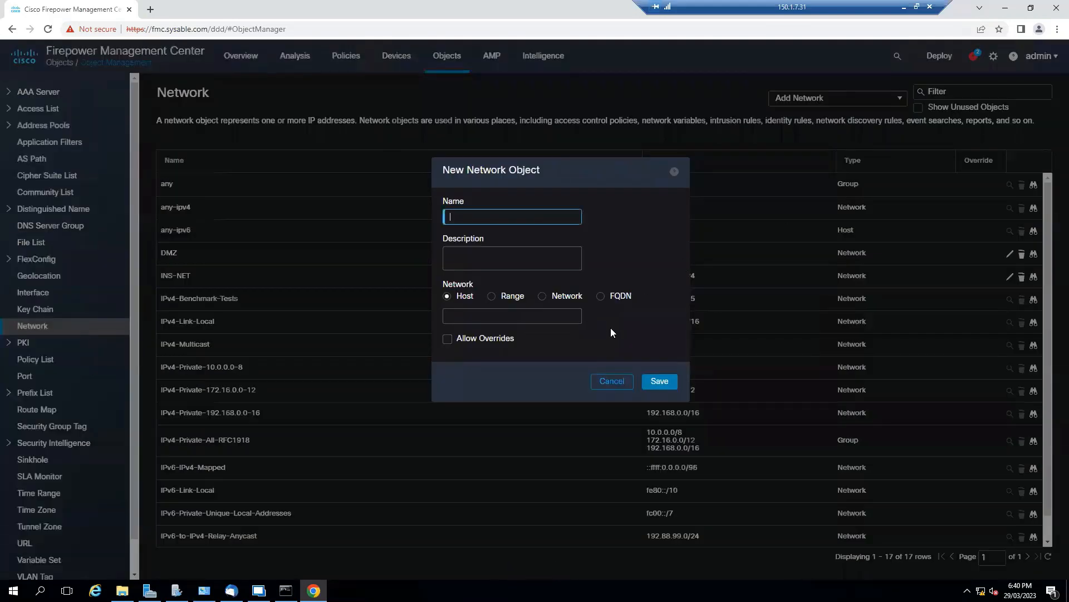
click(612, 382)
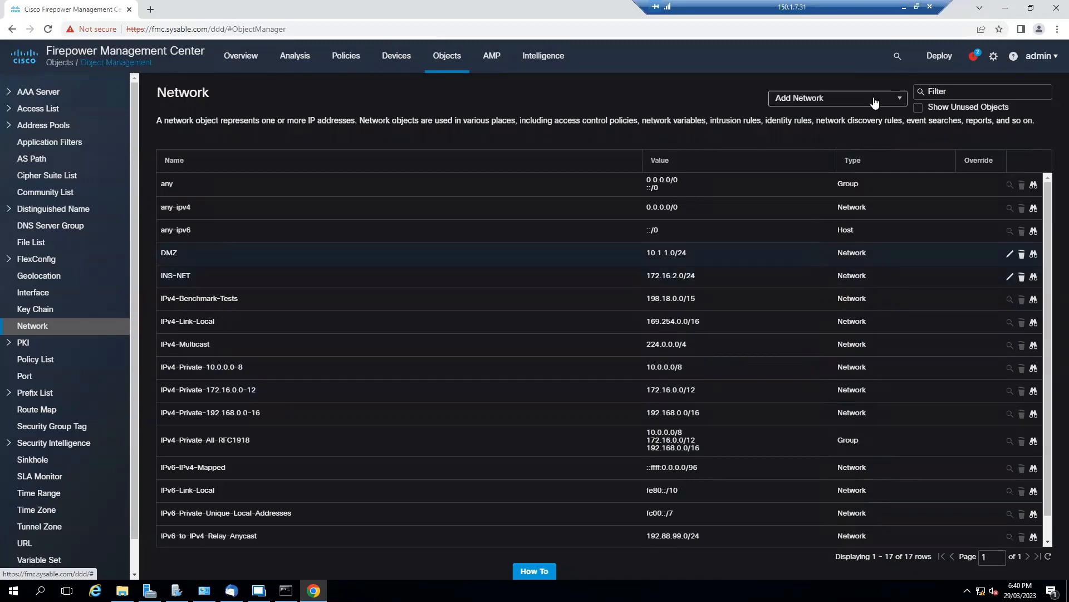
Create a network object of type Network named 172-16-1-0 with the value 172.16.1.0/24.
click(852, 99)
click(865, 123)
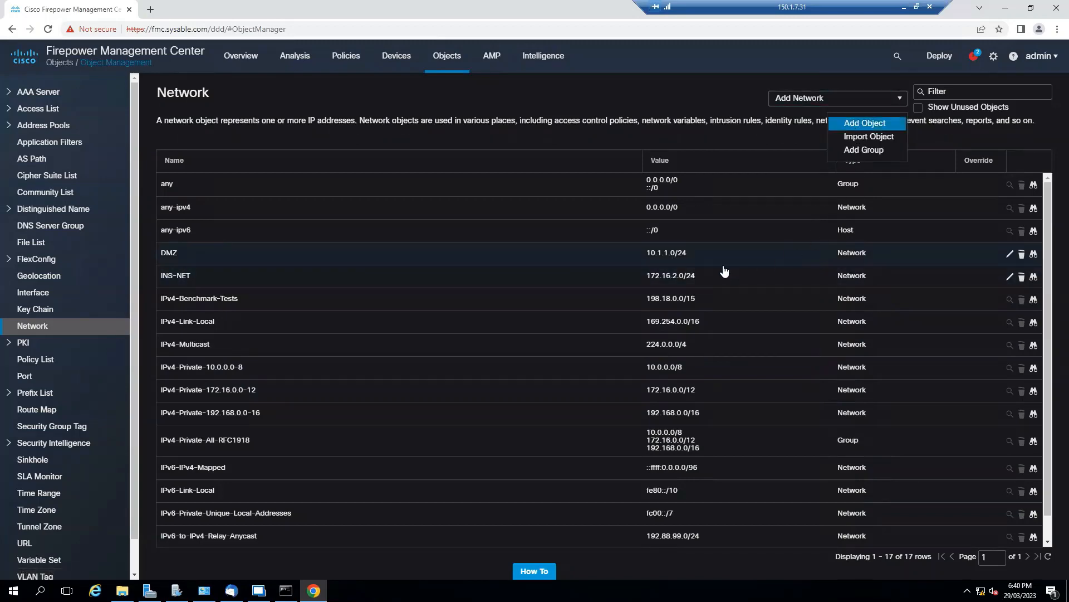
text(172-16-1-0)
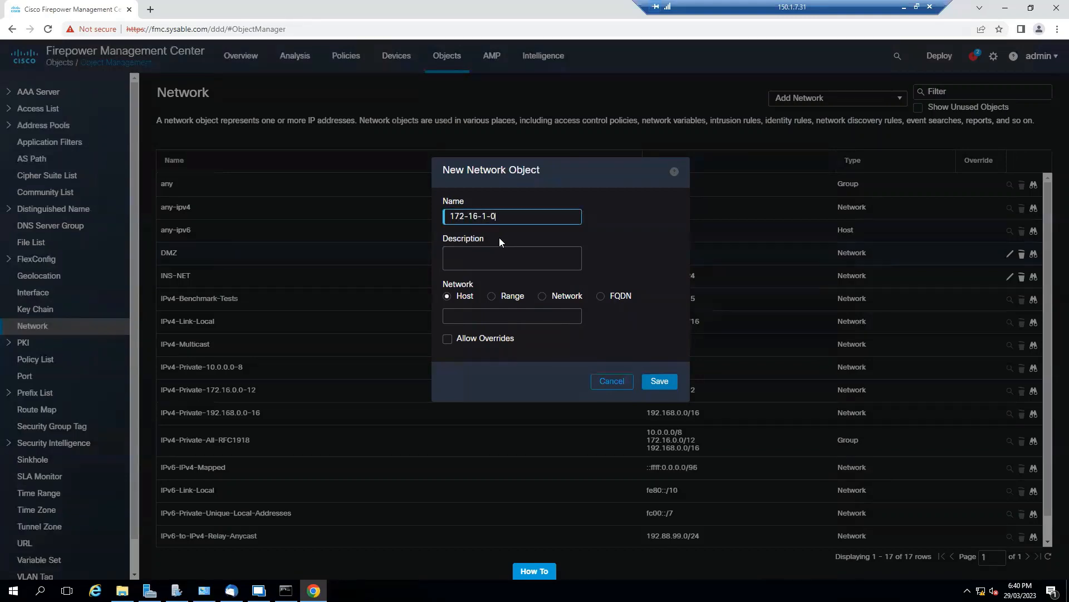
click(542, 296)
click(540, 316)
text(172)
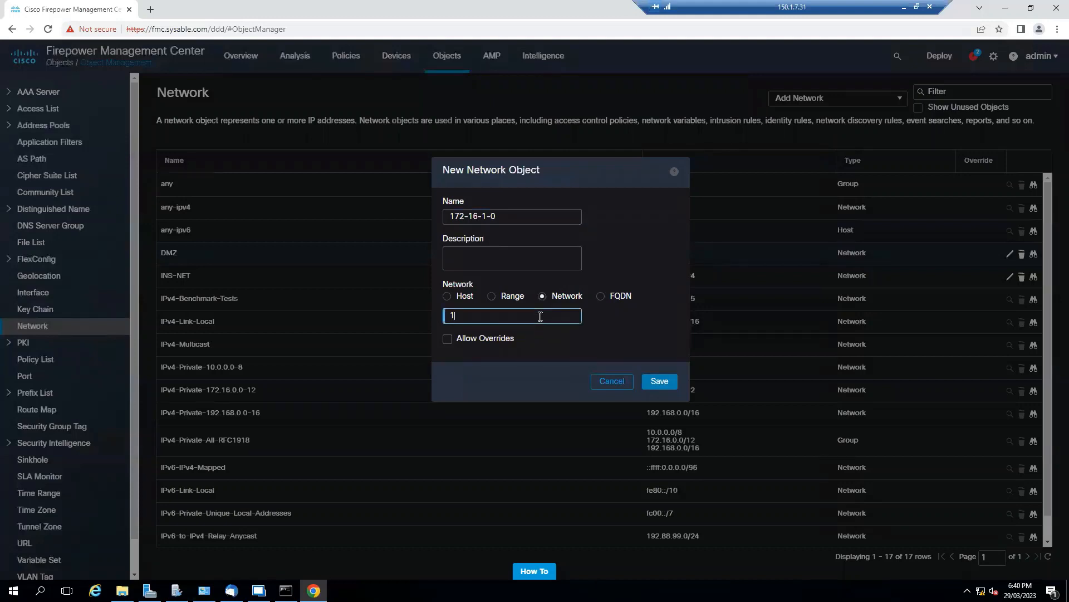
text(.16.1.0/24)
click(659, 382)
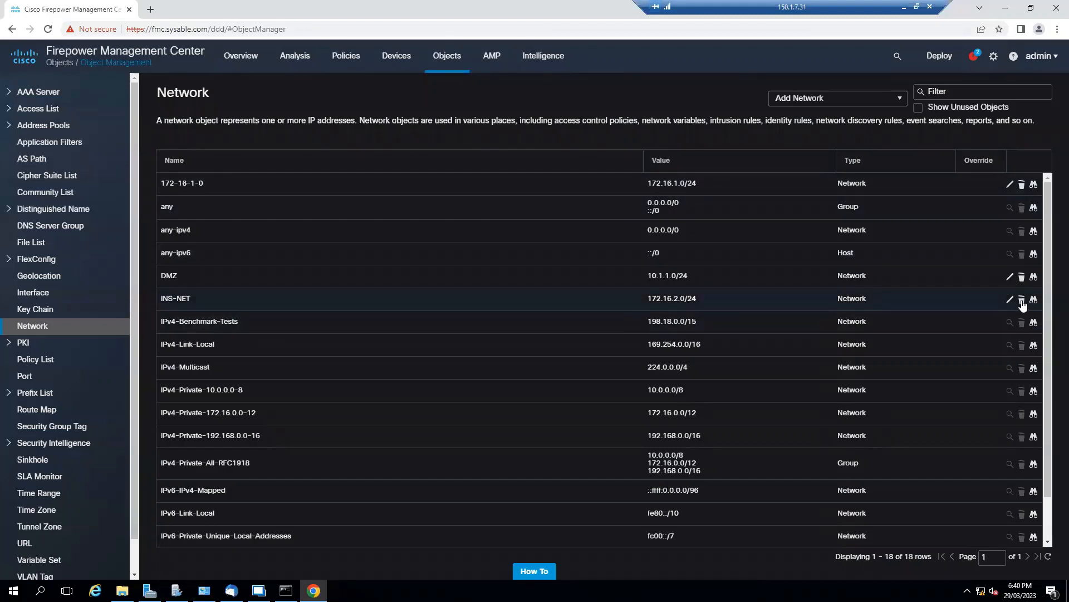
Delete the 172-16-1-0 network object.
click(1022, 185)
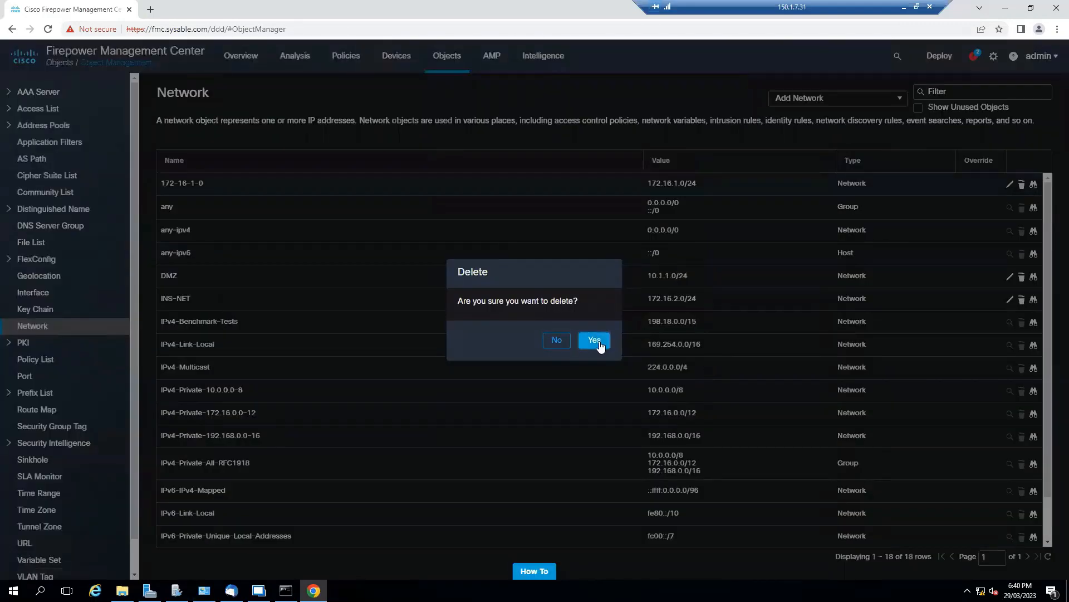
click(596, 341)
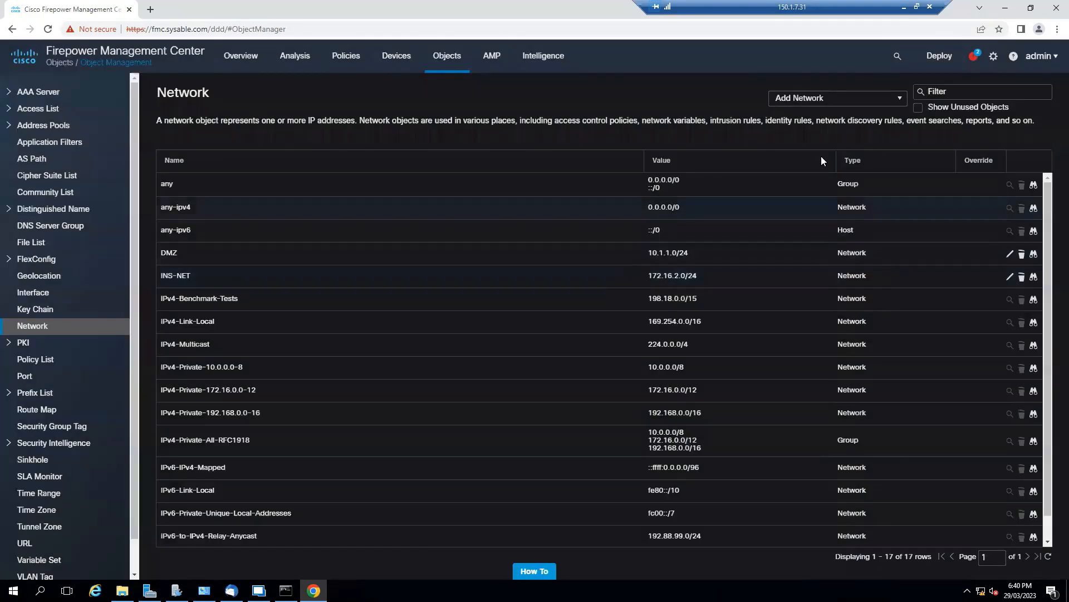
Create a network object of type Network named 172net with the value 172.16.0.0/16.
click(899, 99)
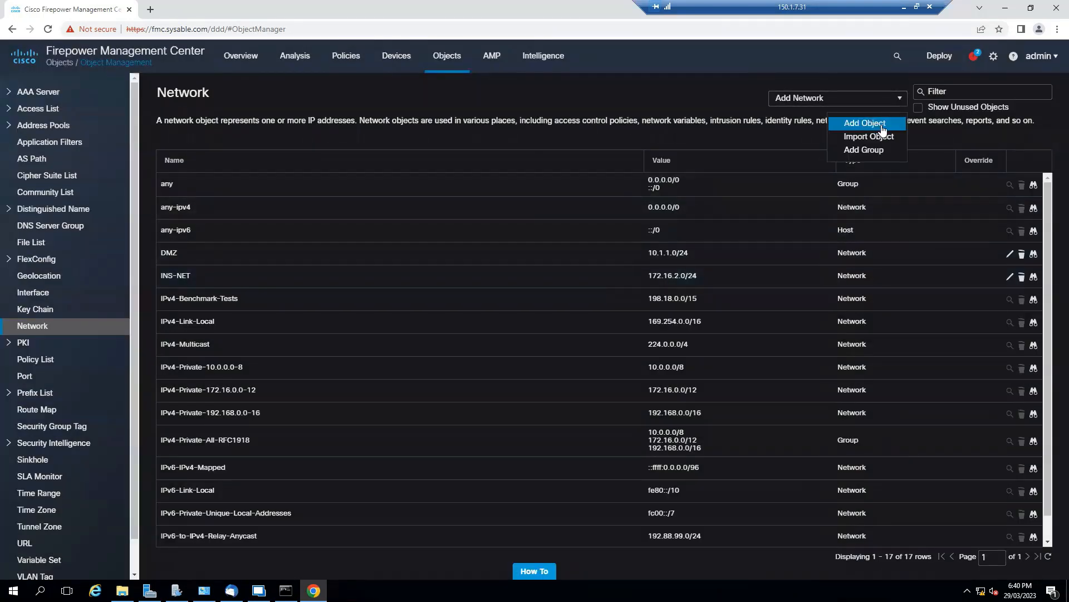
key(Return)
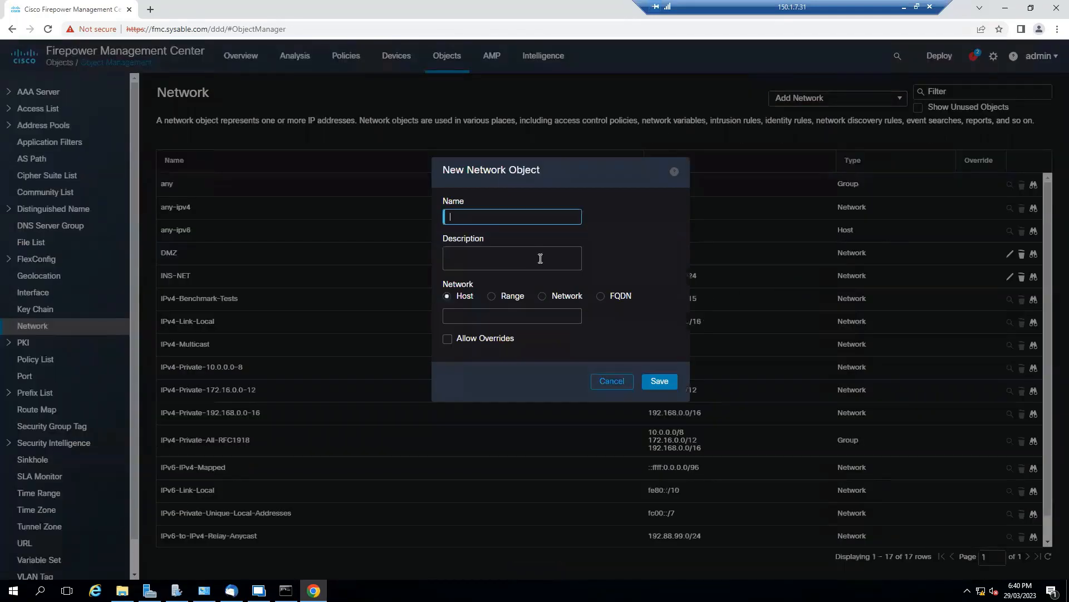
text(172ne)
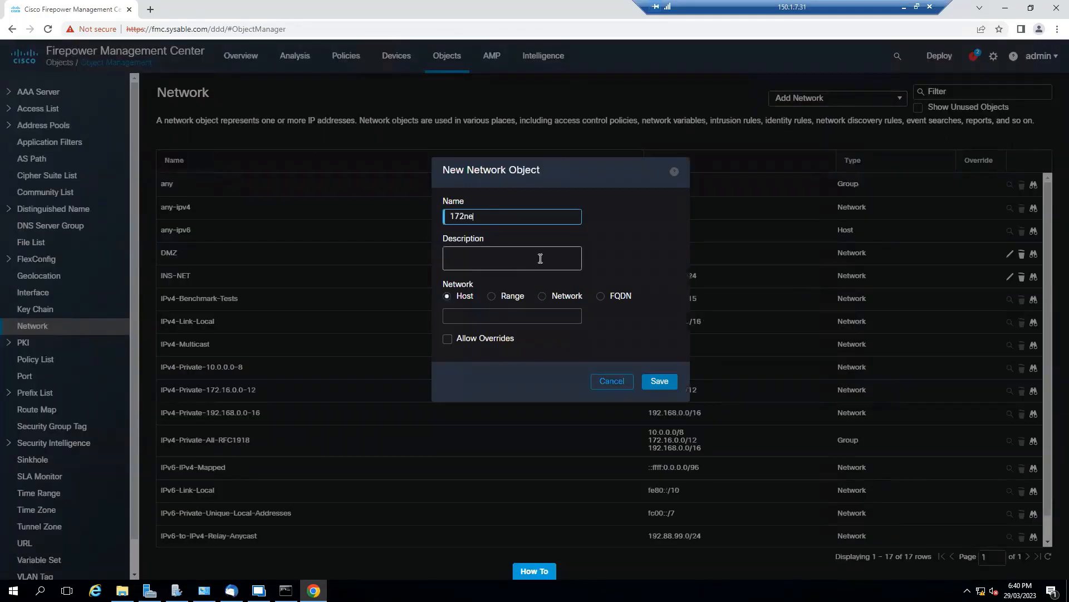
text(t)
click(542, 297)
click(561, 317)
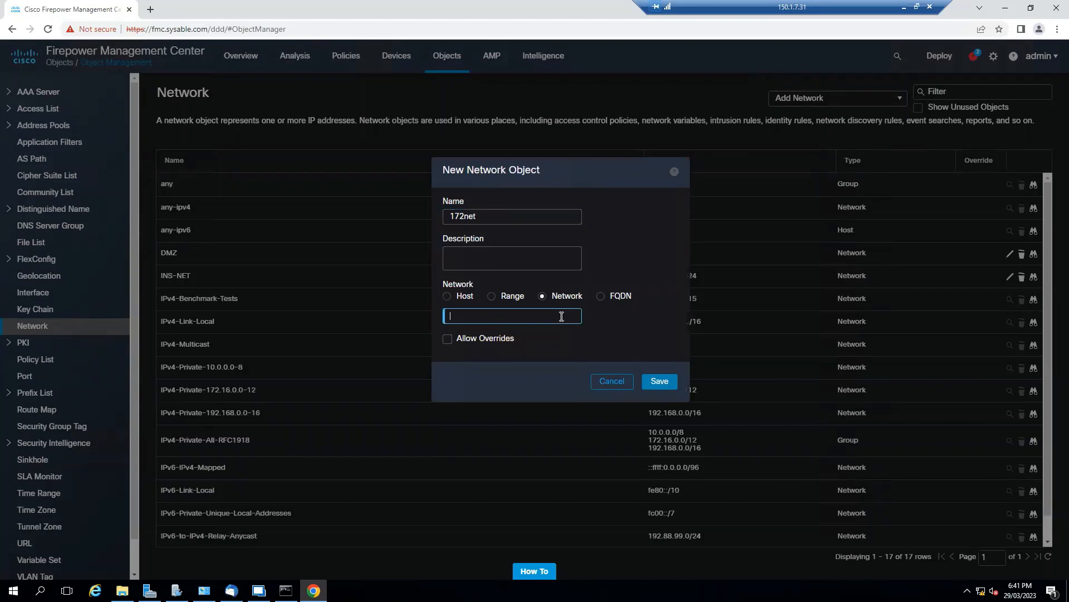
text(172.16.0.0/16)
click(665, 383)
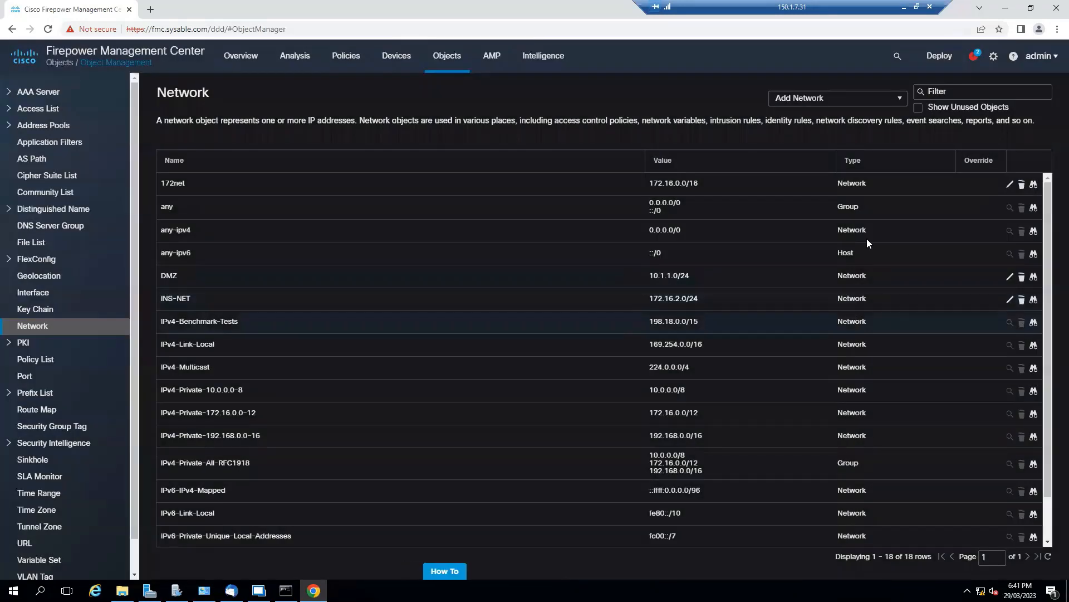
Create a network group named NAT-GRP containing the 172net and DMZ networks.
click(899, 98)
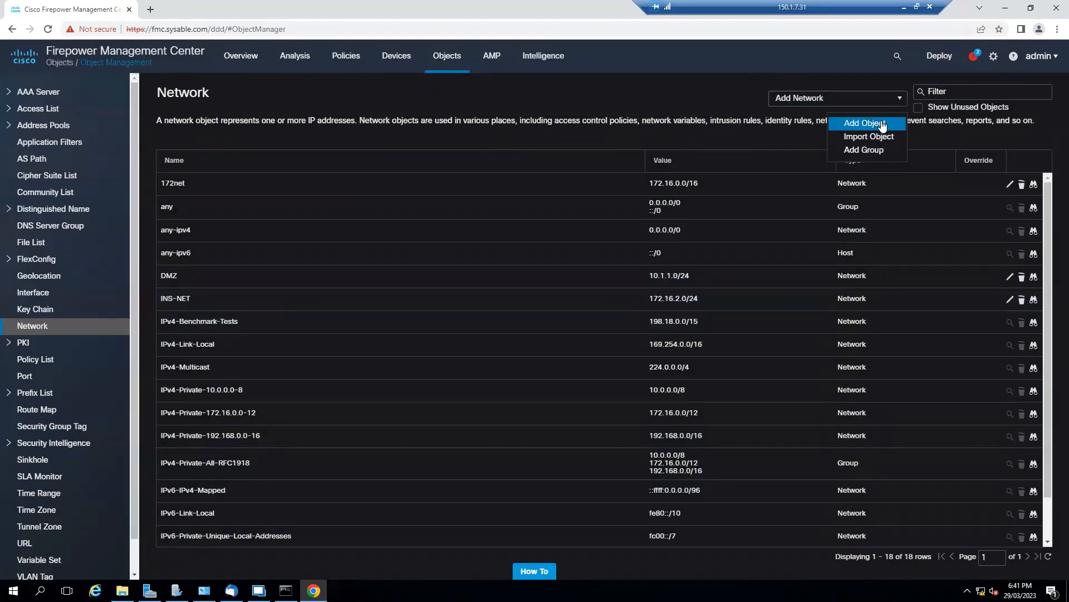
click(898, 150)
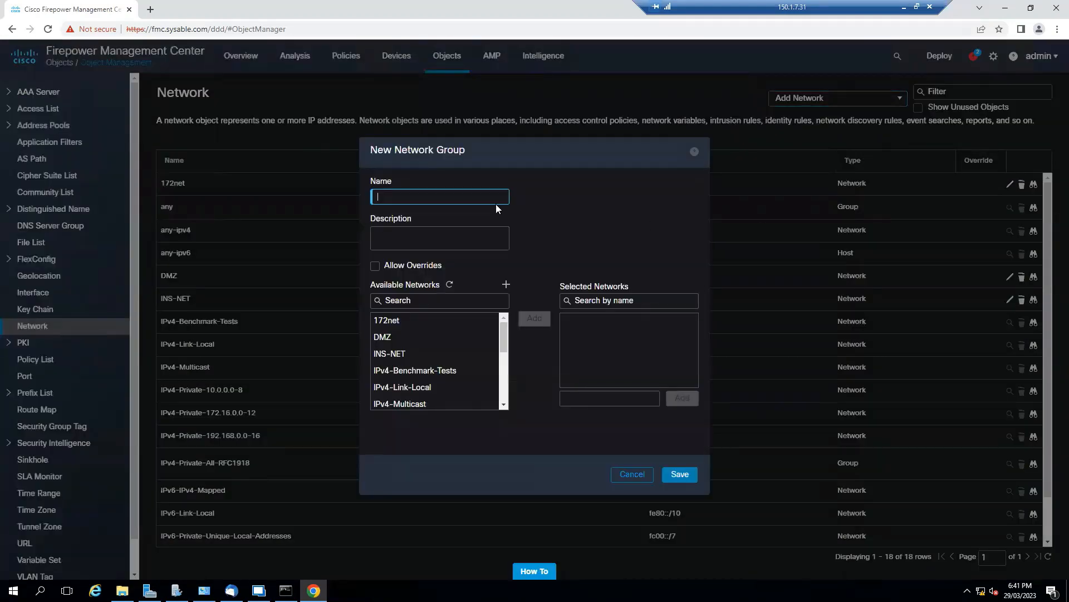
text(NAT-GRP)
click(428, 333)
click(429, 321)
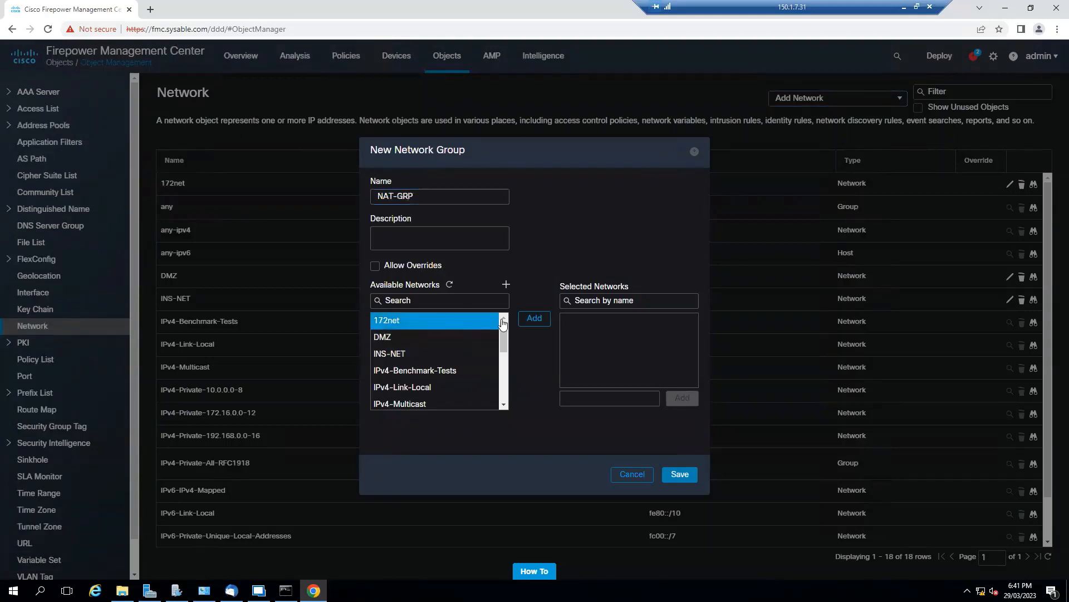
click(535, 319)
click(534, 319)
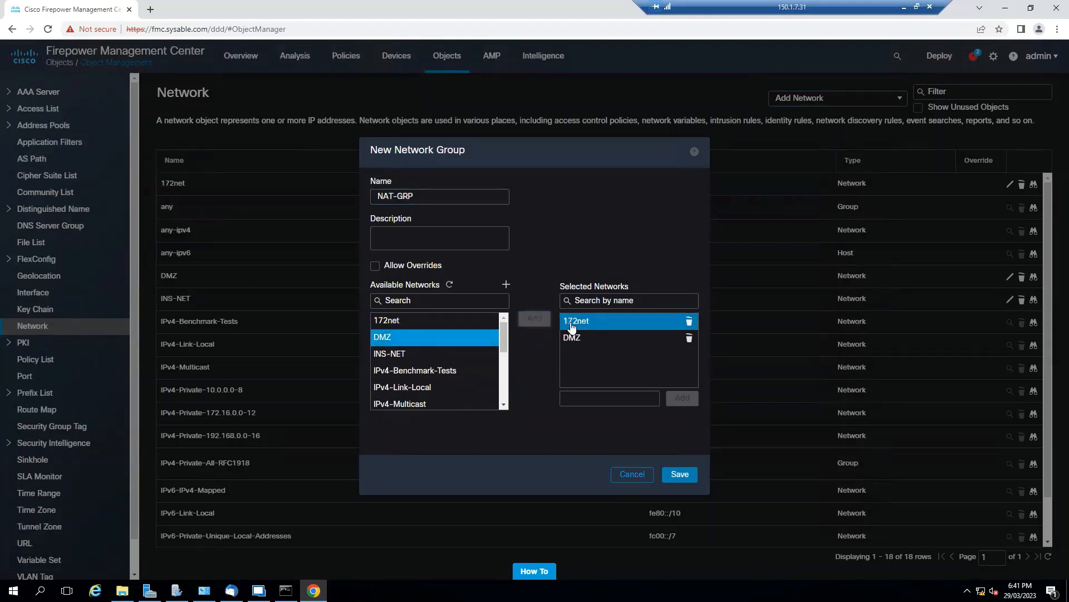
click(679, 474)
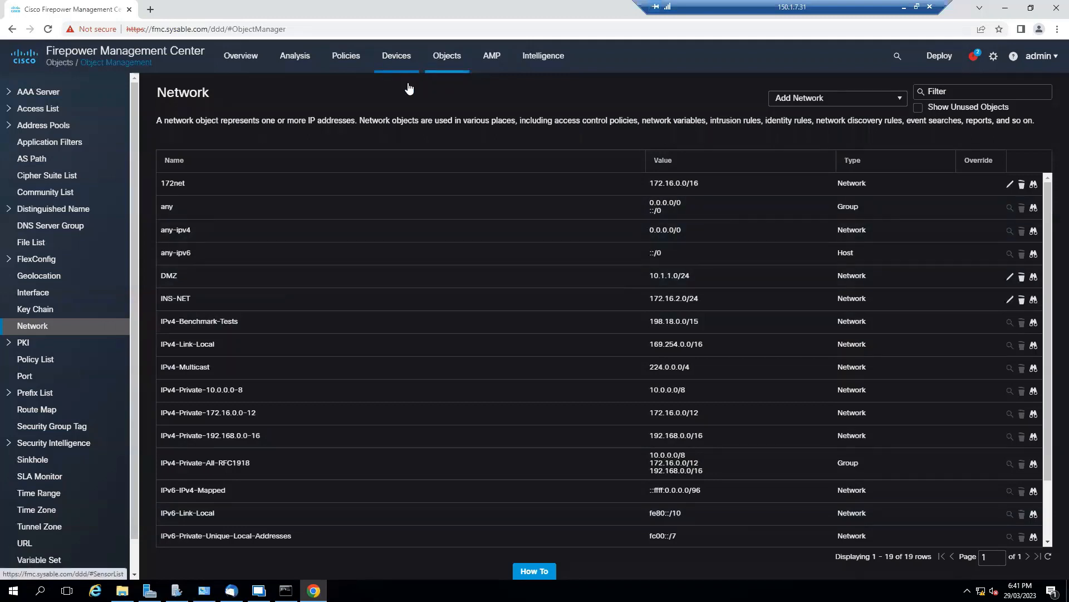
Open the Threat Defense policy named NAT for editing and start a new rule of kind Auto NAT Rule.
click(408, 105)
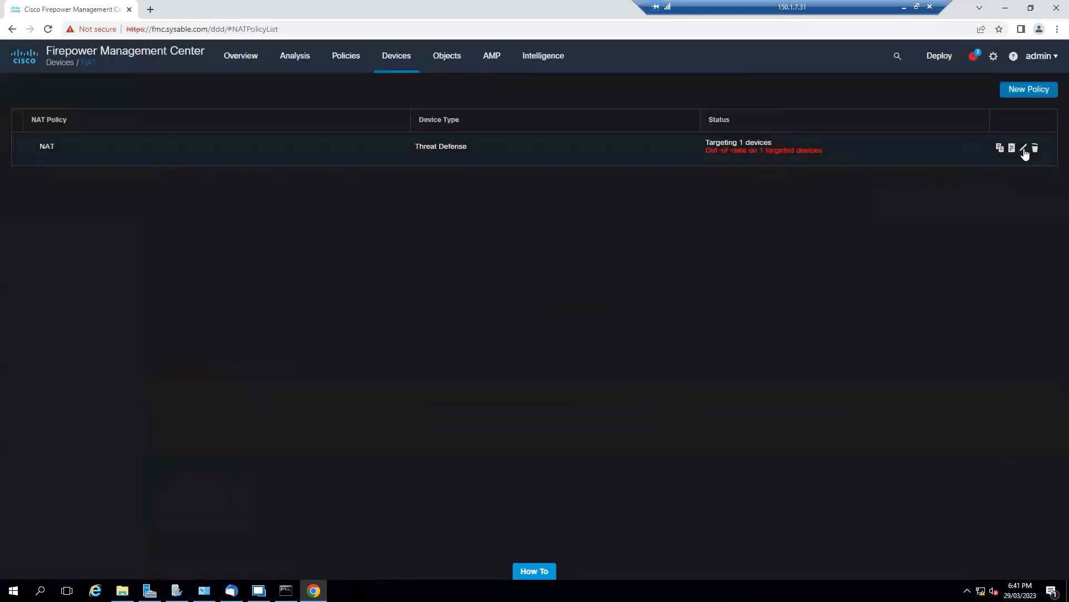
click(1023, 148)
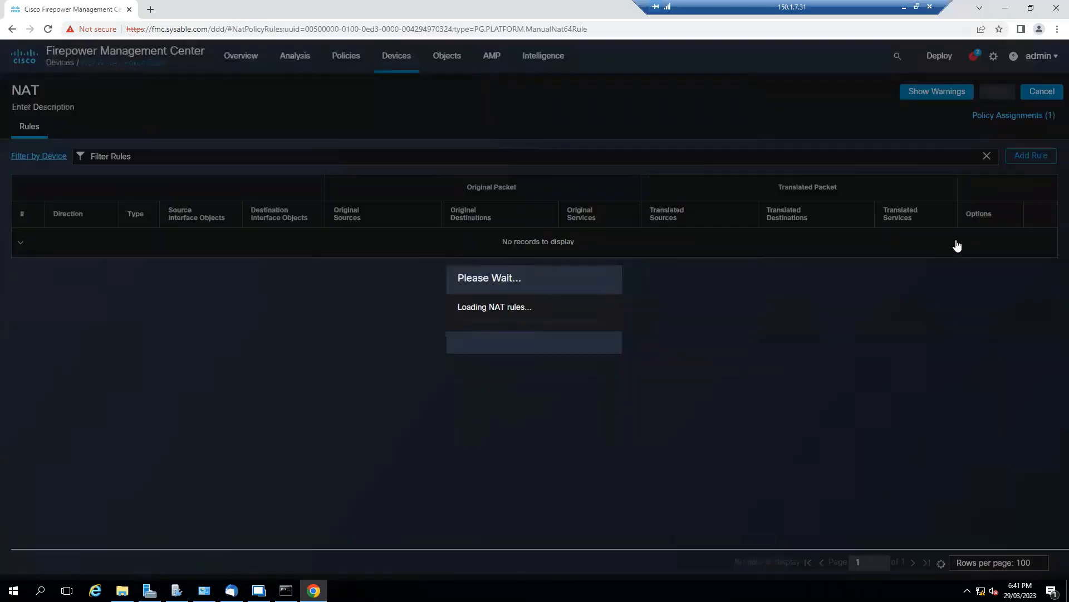
click(1032, 156)
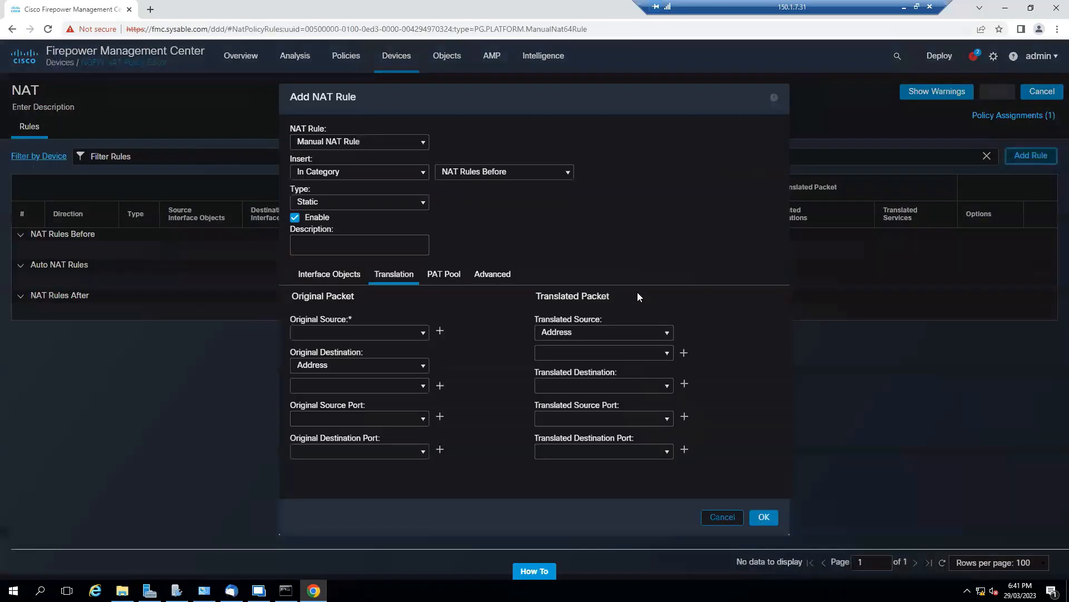
click(370, 142)
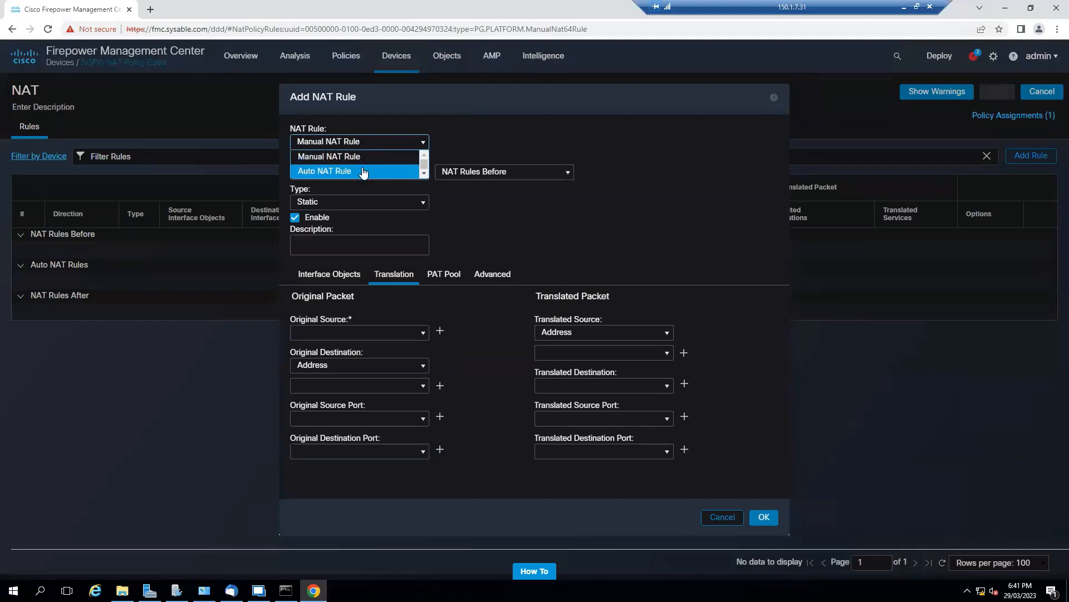
click(363, 172)
Set the rule's original source to 172net and its translated source to Destination Interface IP.
click(421, 269)
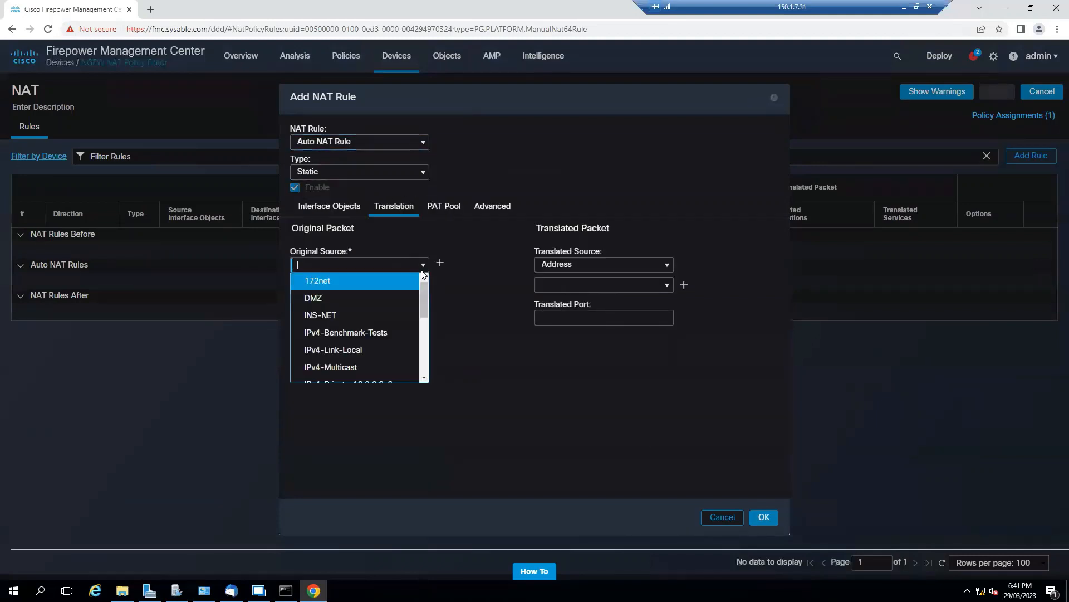
scroll(366, 303, down, 3)
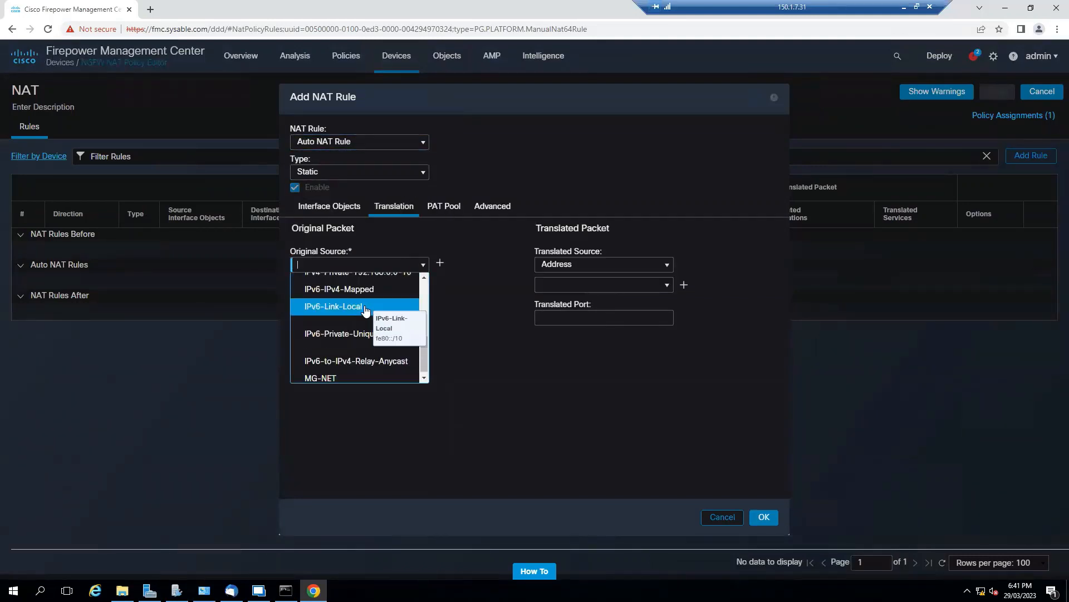
scroll(362, 359, up, 3)
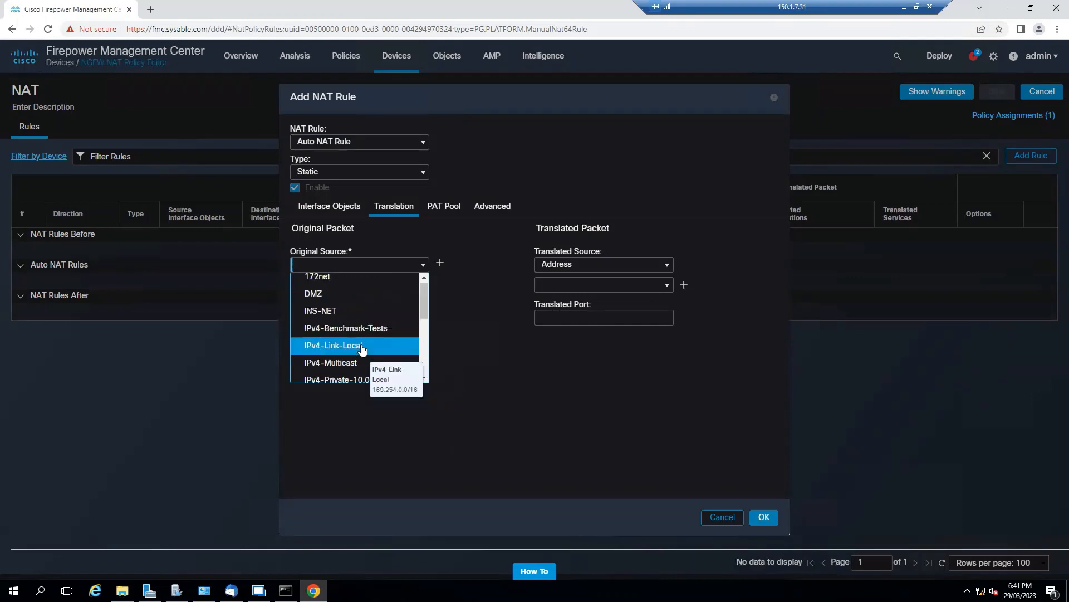
click(376, 276)
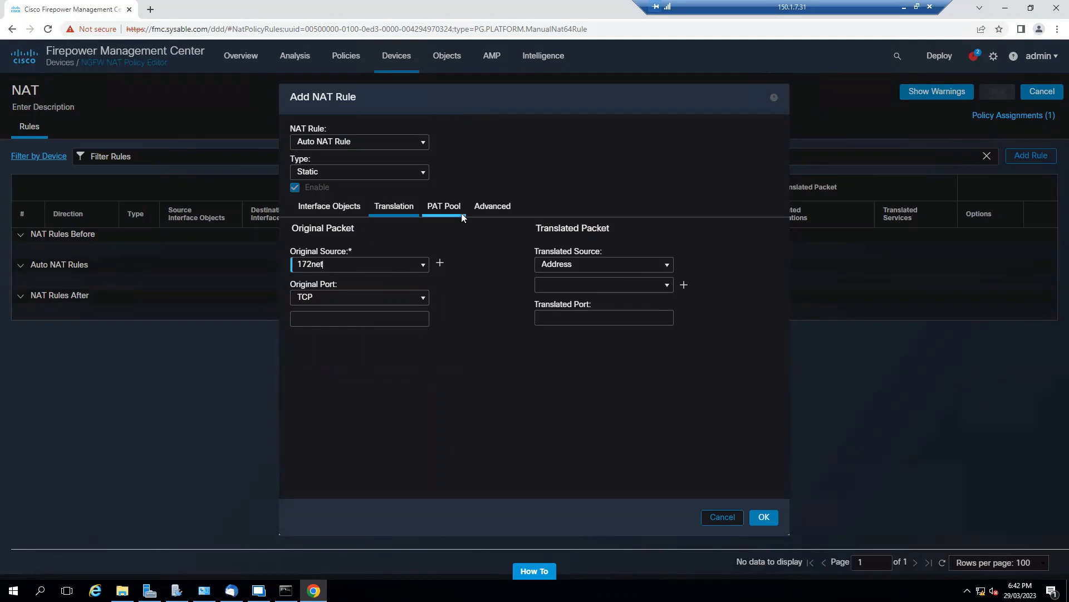
click(667, 287)
click(701, 259)
click(666, 264)
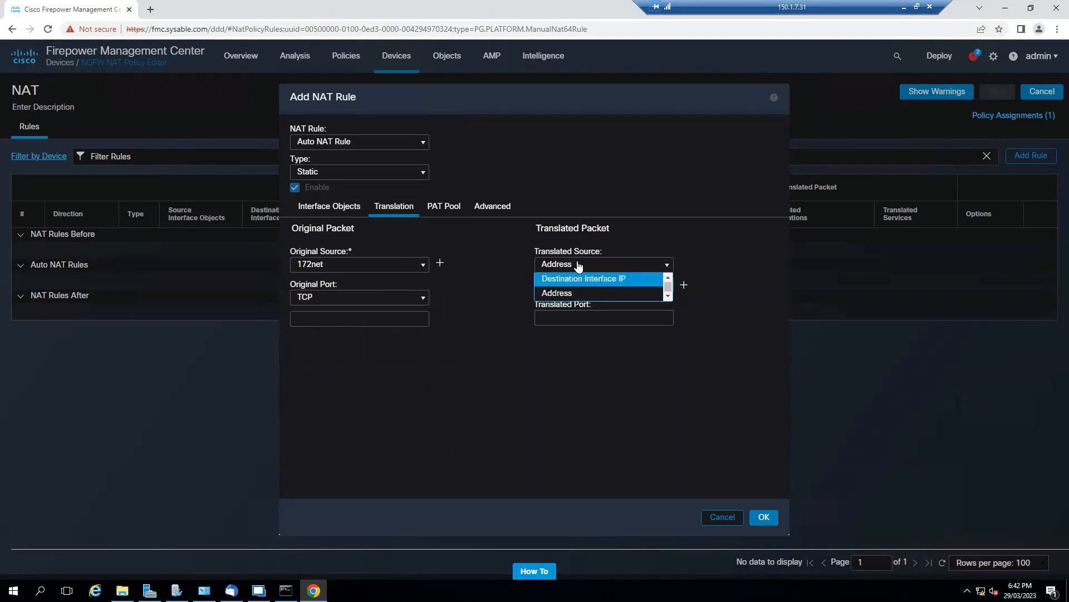
click(622, 279)
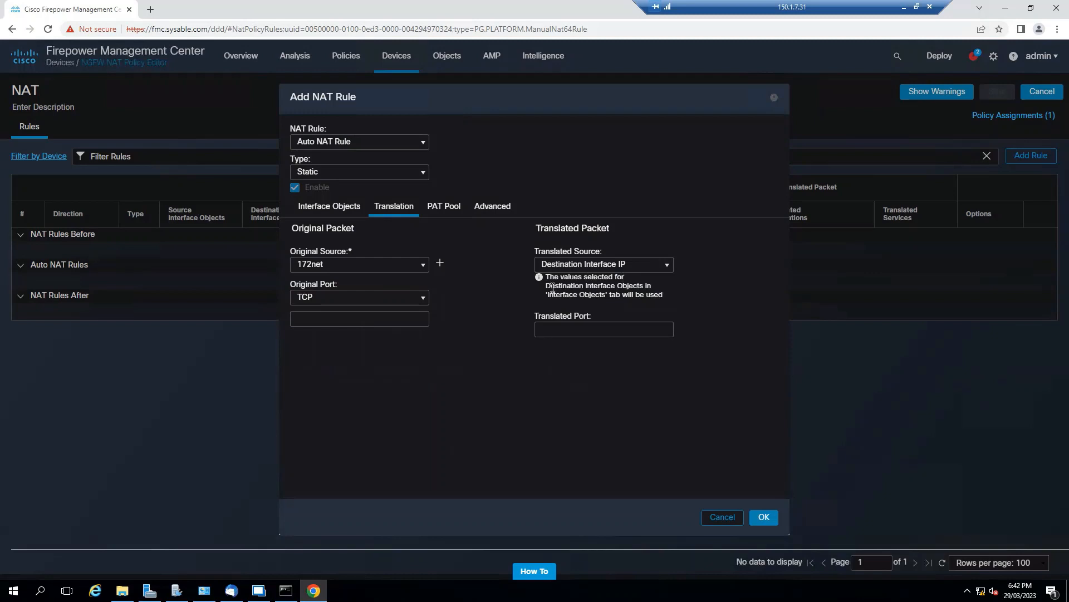
Assign inside as the rule's source interface object and outside as its destination interface object.
click(343, 207)
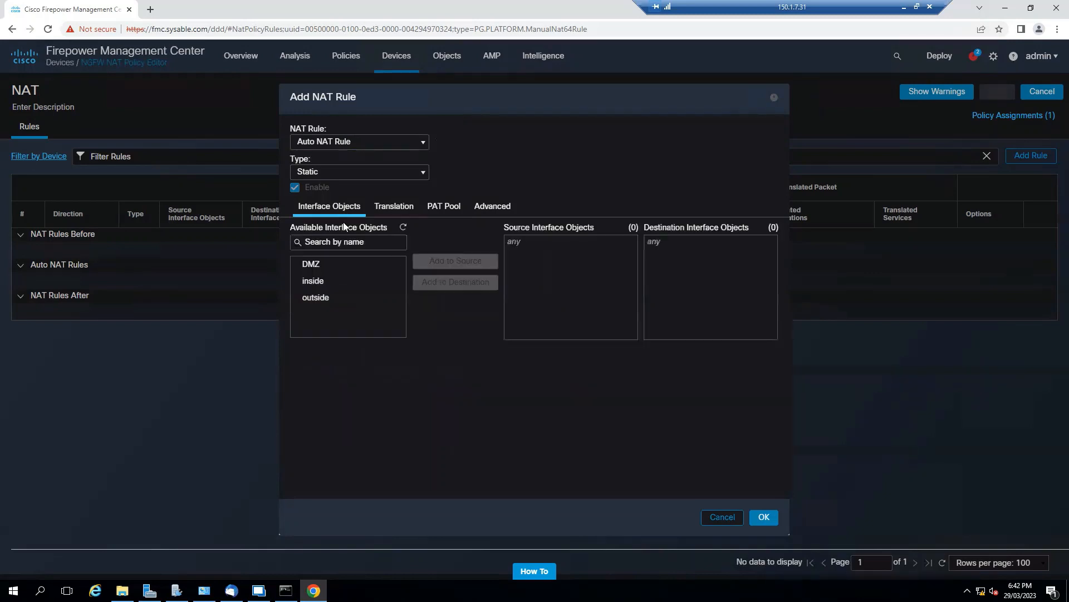
click(337, 283)
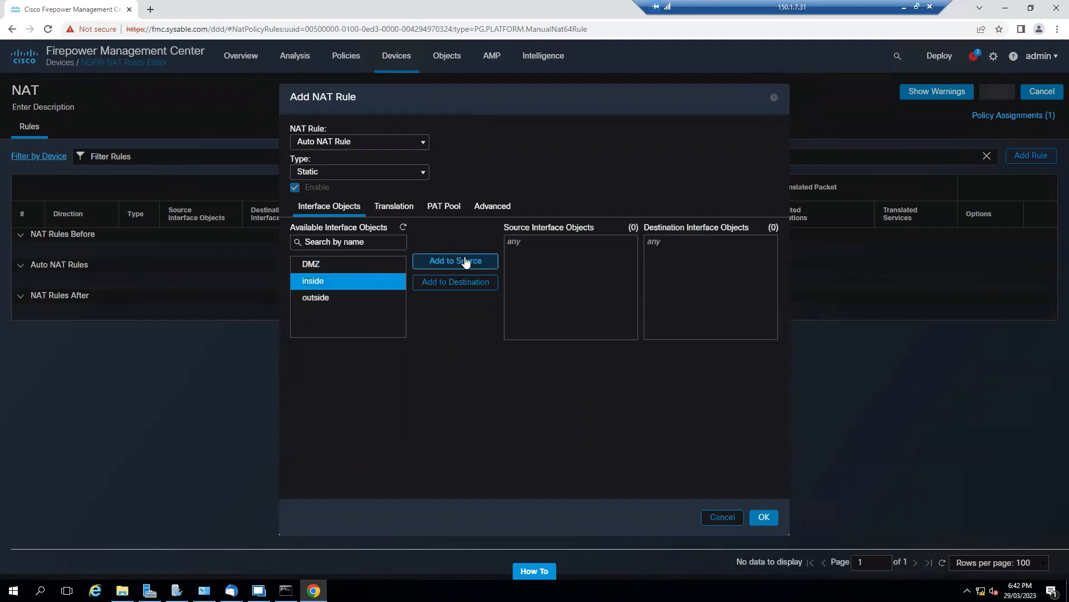
click(464, 262)
click(366, 302)
click(455, 282)
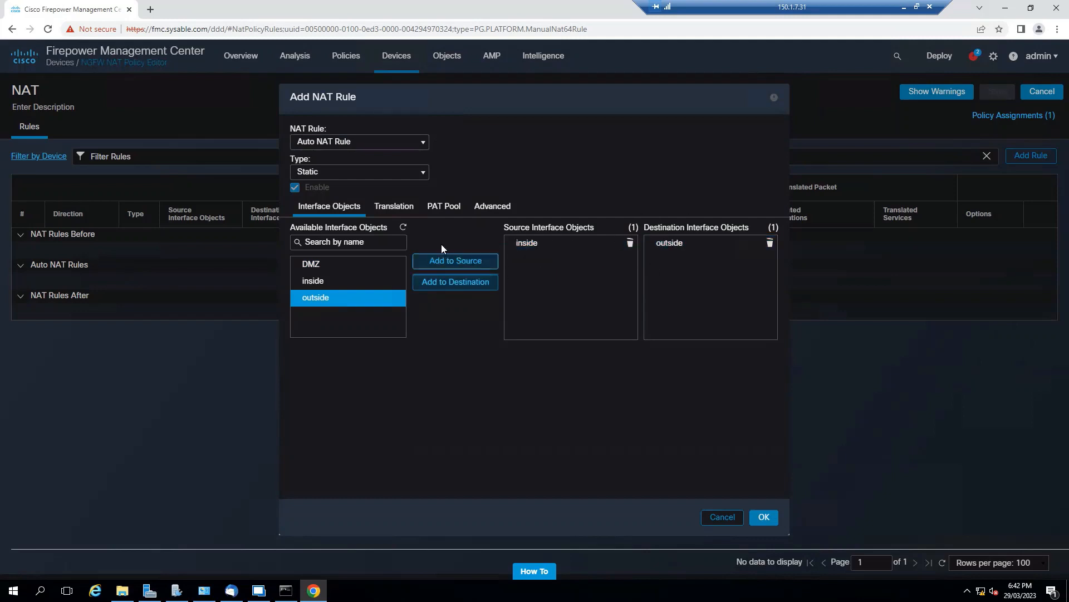
Enable translation of DNS replies that match the 172net rule and add the rule to the policy.
click(402, 211)
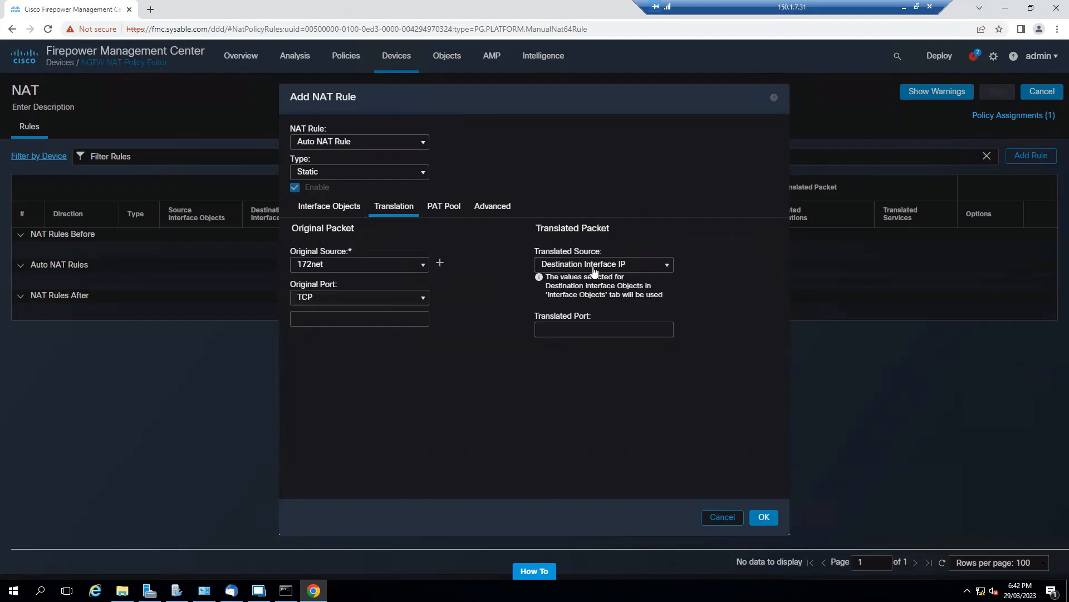
click(445, 208)
click(491, 211)
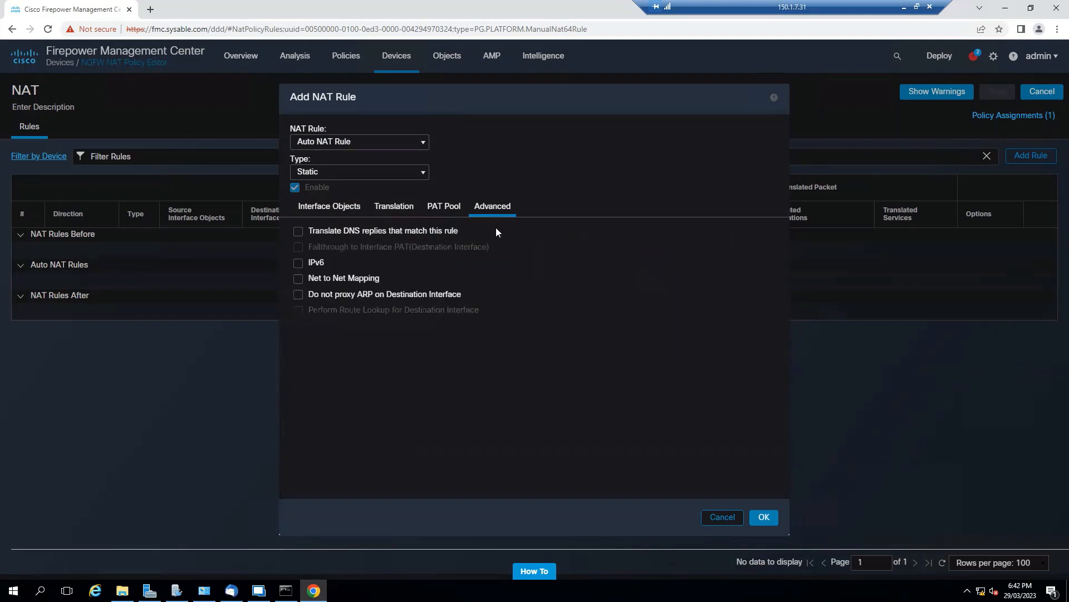
click(298, 232)
click(762, 517)
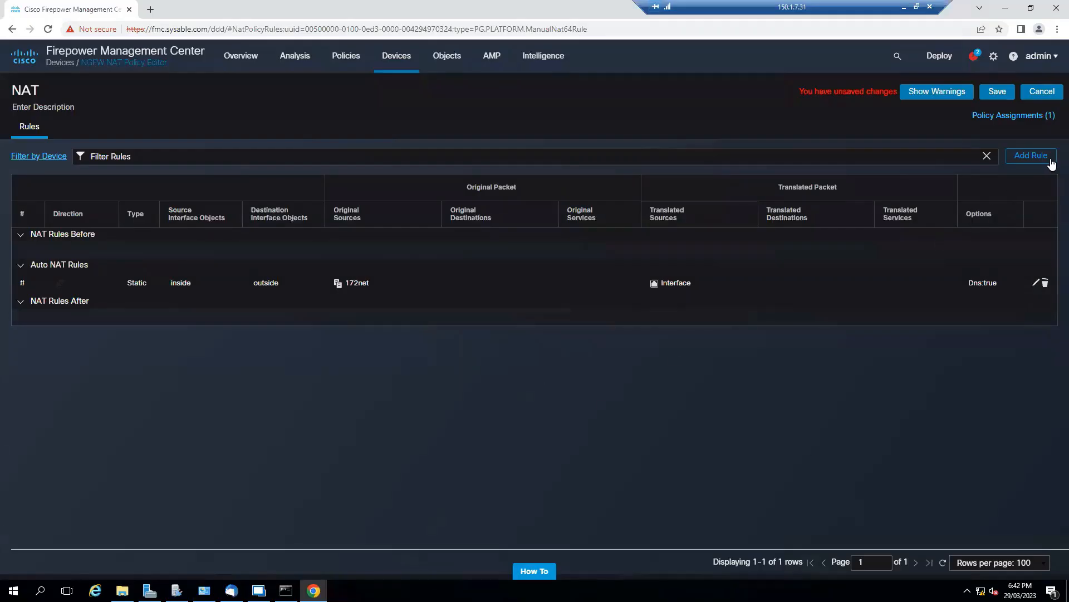
Start a second Auto NAT Rule with DMZ as source interface object and outside as destination interface object.
click(1031, 155)
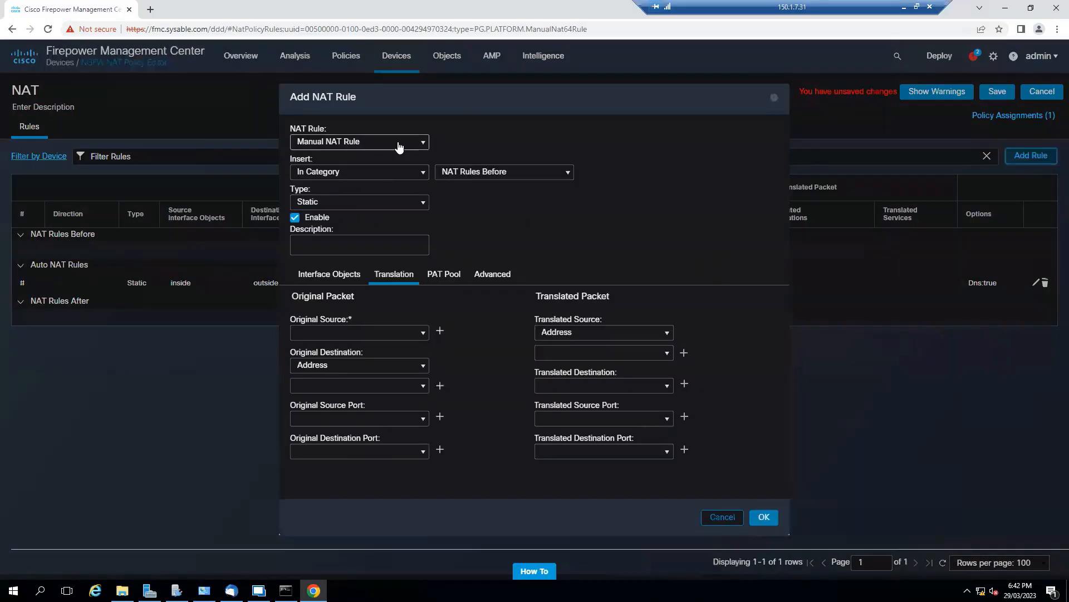
click(342, 143)
click(342, 172)
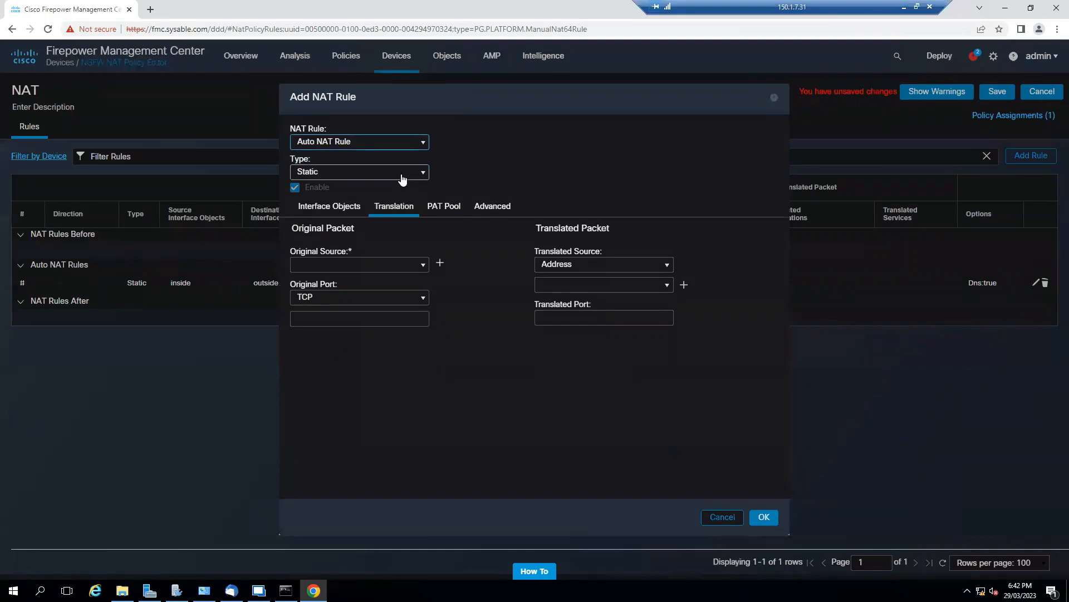
click(336, 214)
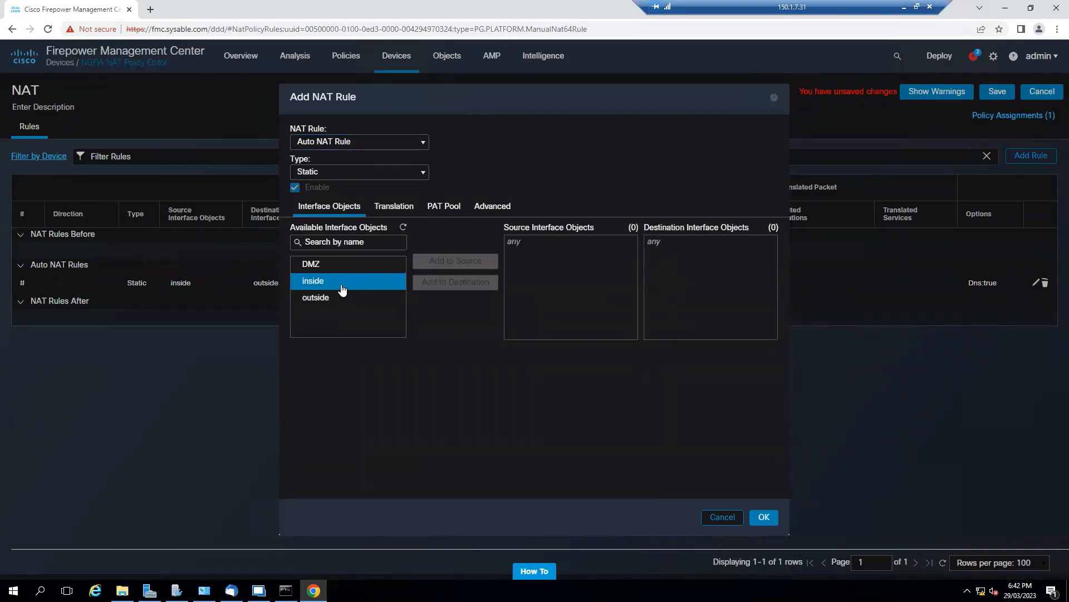
click(351, 266)
click(438, 262)
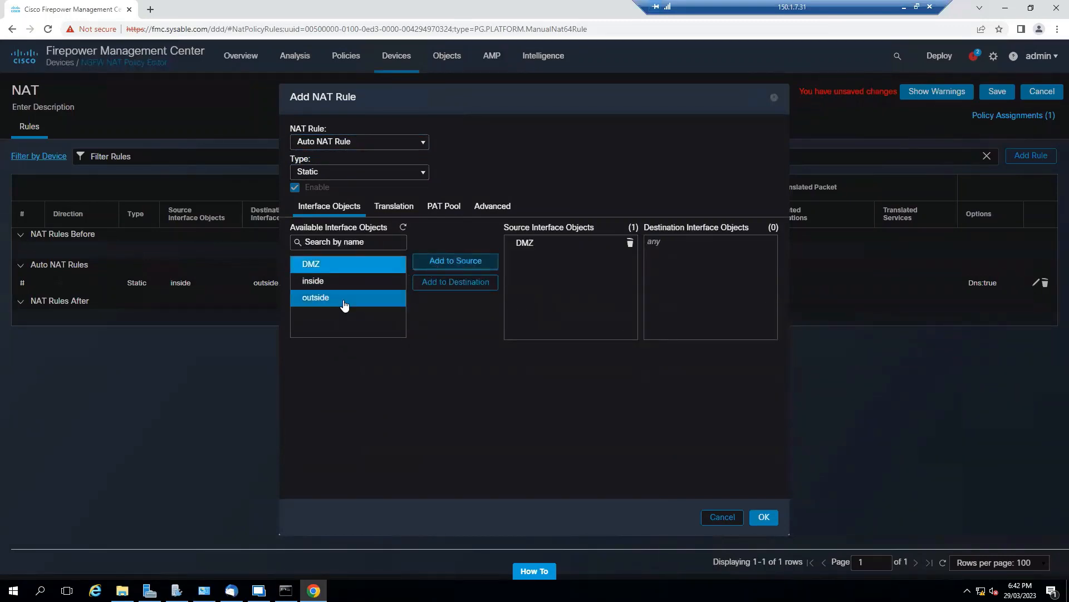
click(344, 298)
click(438, 282)
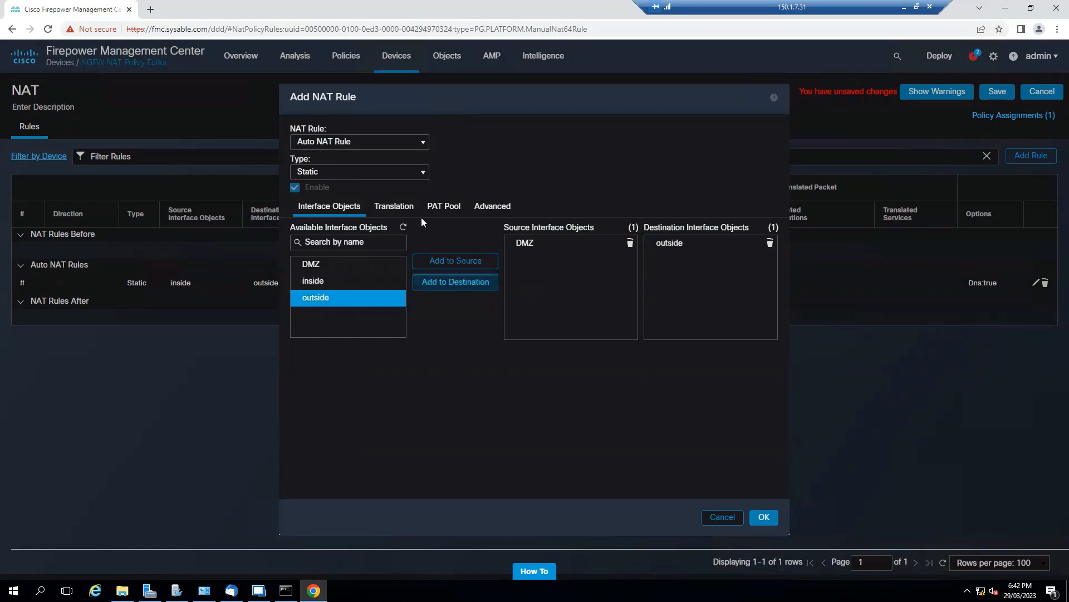
Set the original source to the DMZ network and the translated source to Destination Interface IP, and add the rule.
click(393, 207)
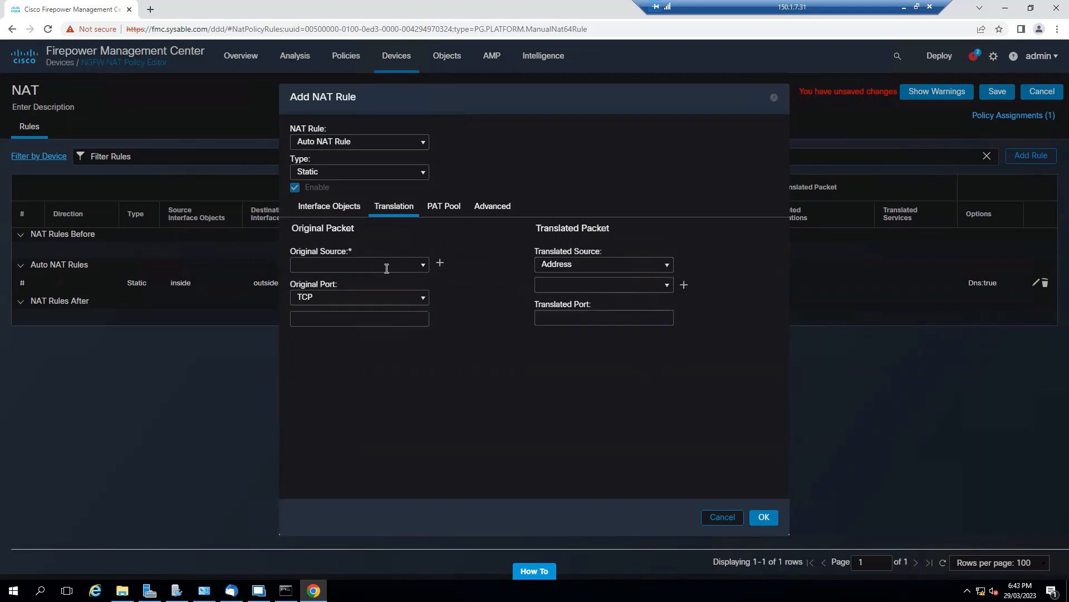
click(419, 264)
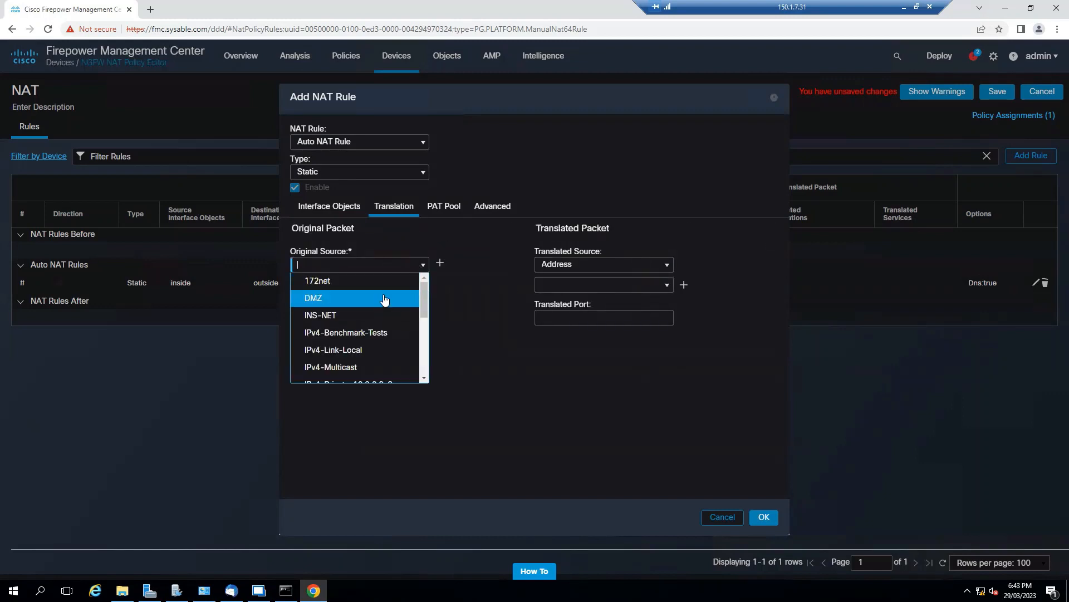
click(385, 299)
click(671, 262)
click(598, 275)
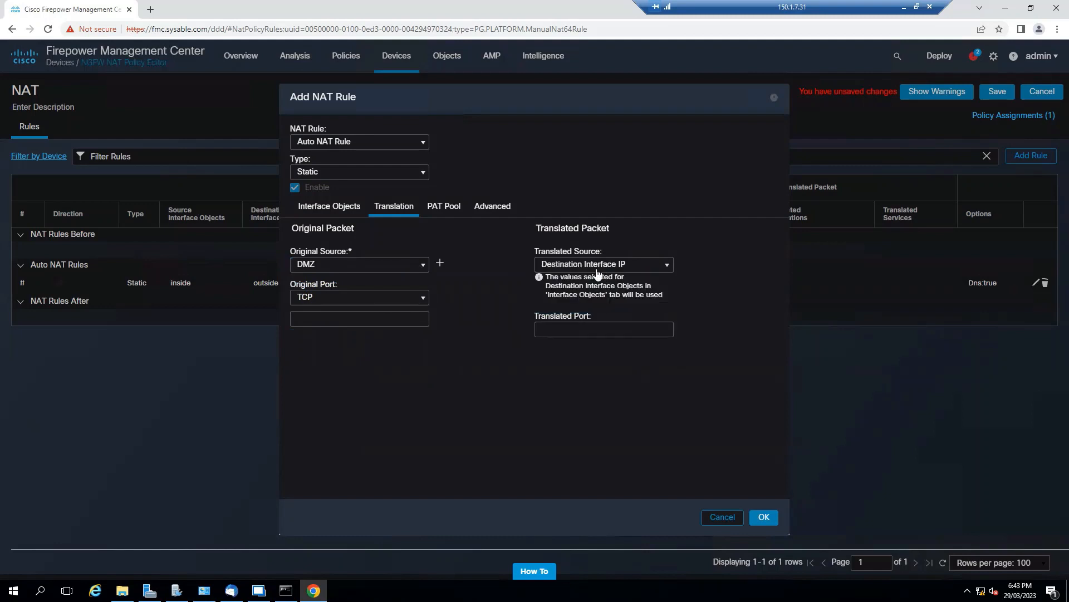
click(764, 517)
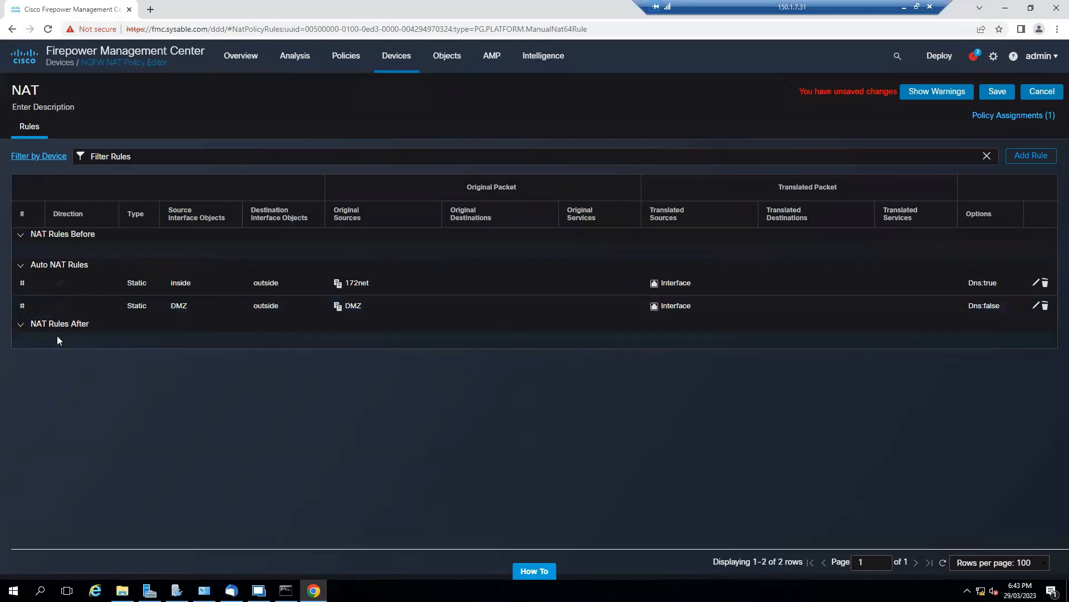
Enable translation of matching DNS replies in the DMZ auto NAT rule and save the NAT policy.
click(1036, 306)
click(495, 208)
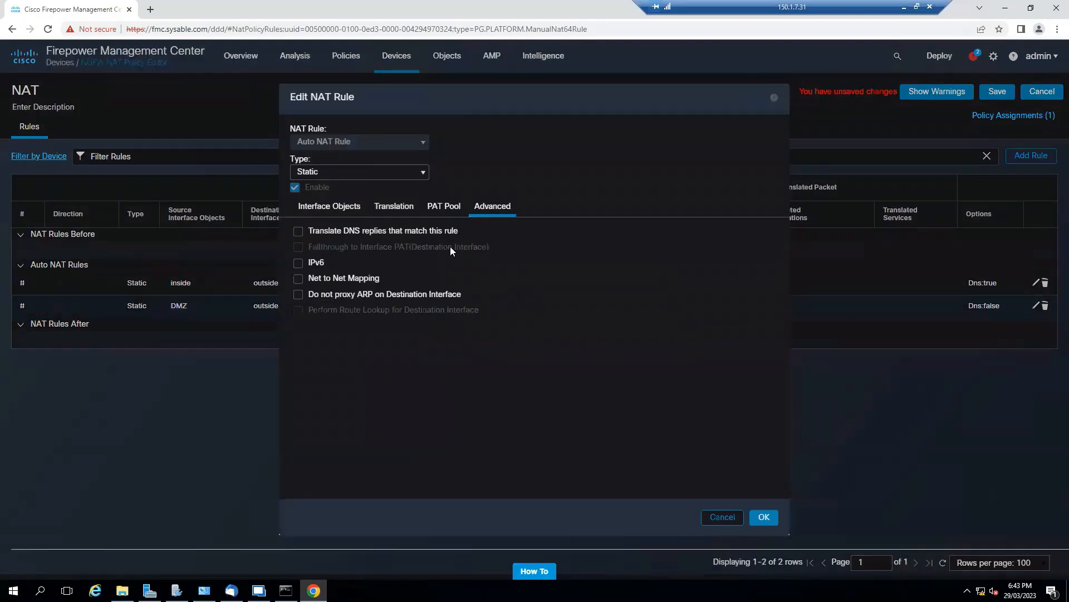
click(300, 233)
click(775, 518)
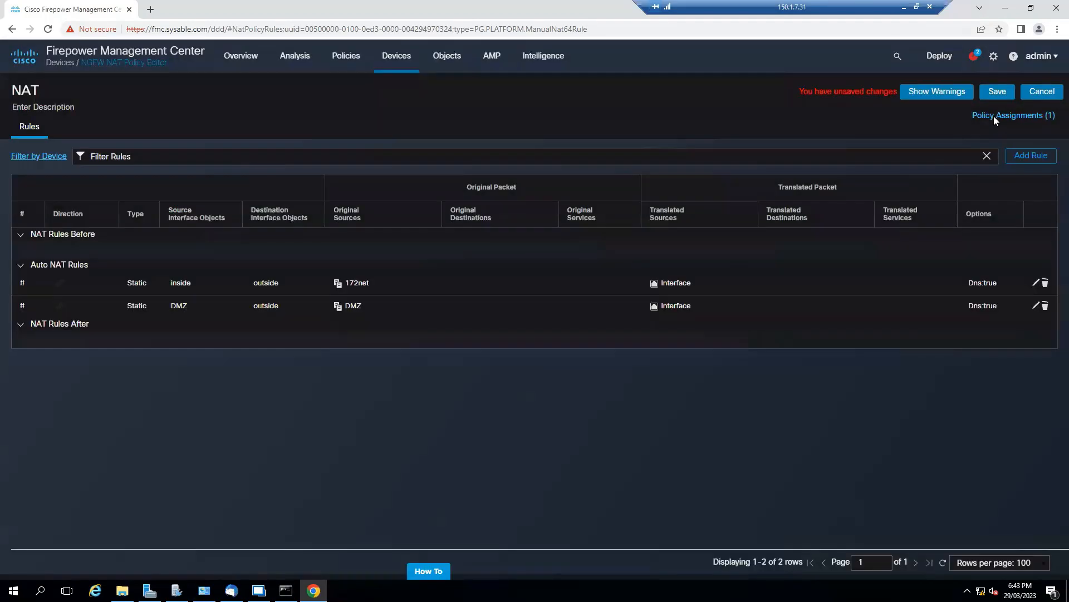
click(997, 91)
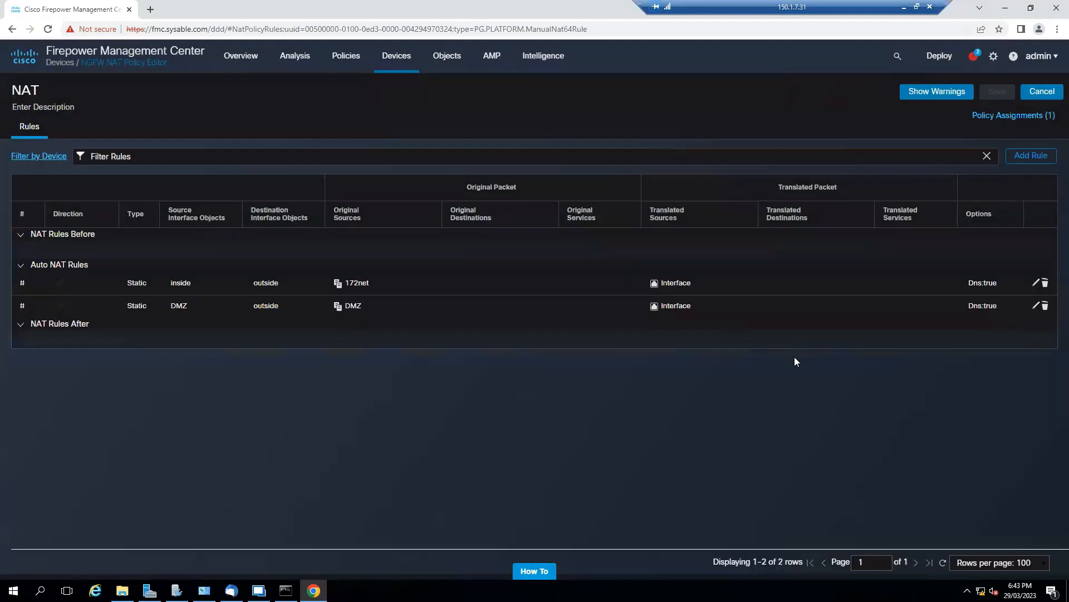
Deploy the pending NAT changes to the FTD device.
click(938, 56)
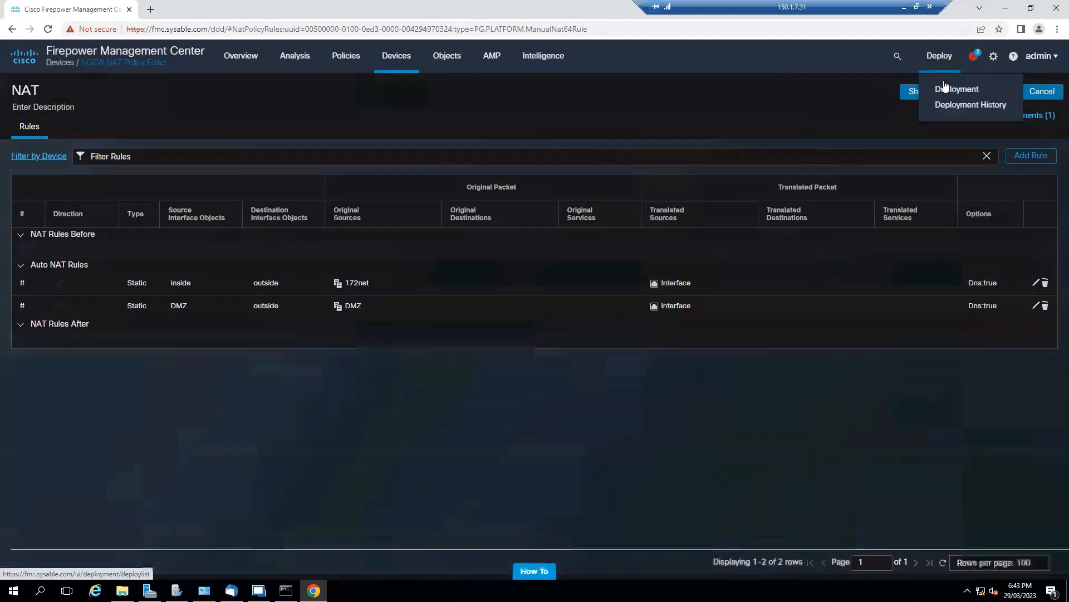
click(944, 86)
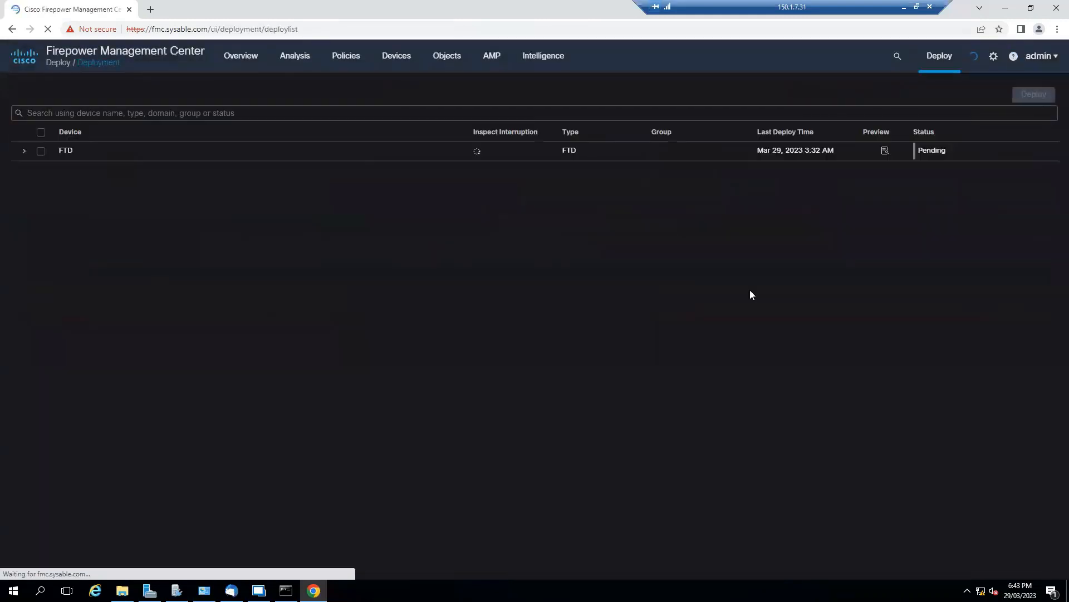
click(41, 151)
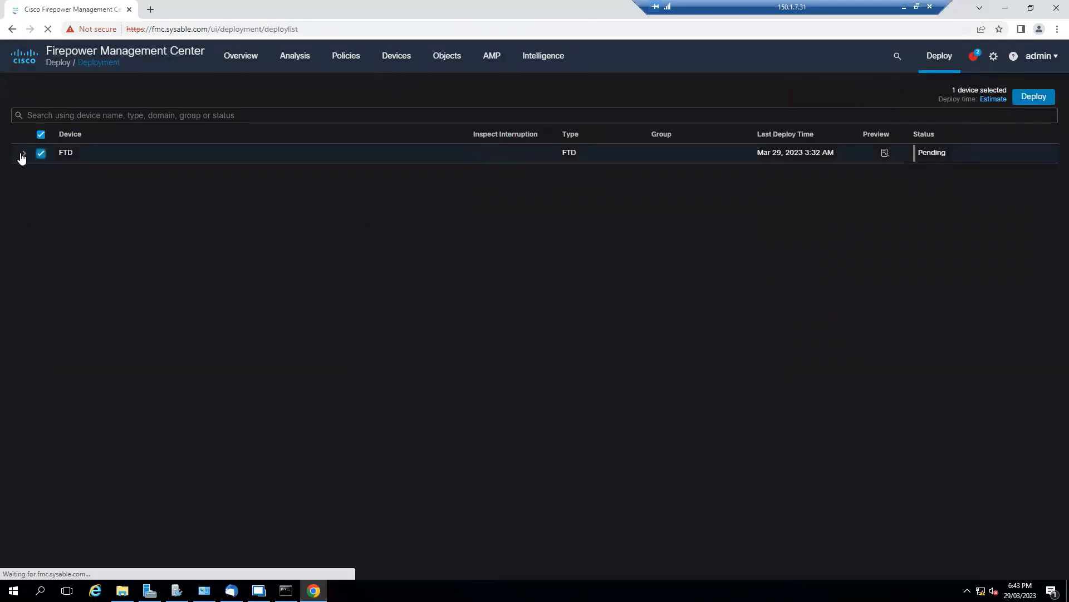
click(23, 152)
click(1033, 97)
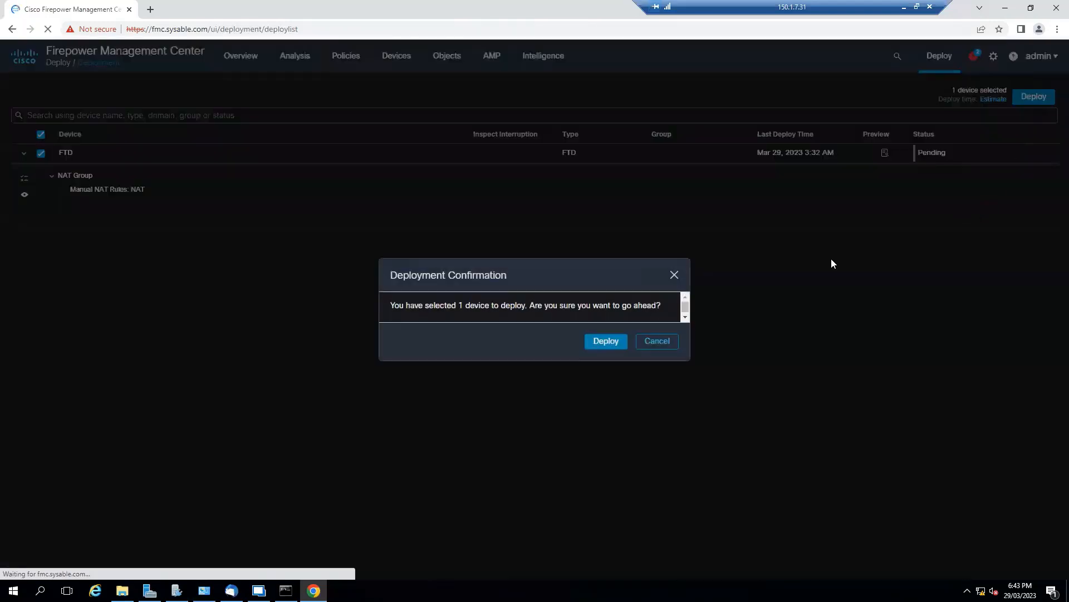
click(607, 343)
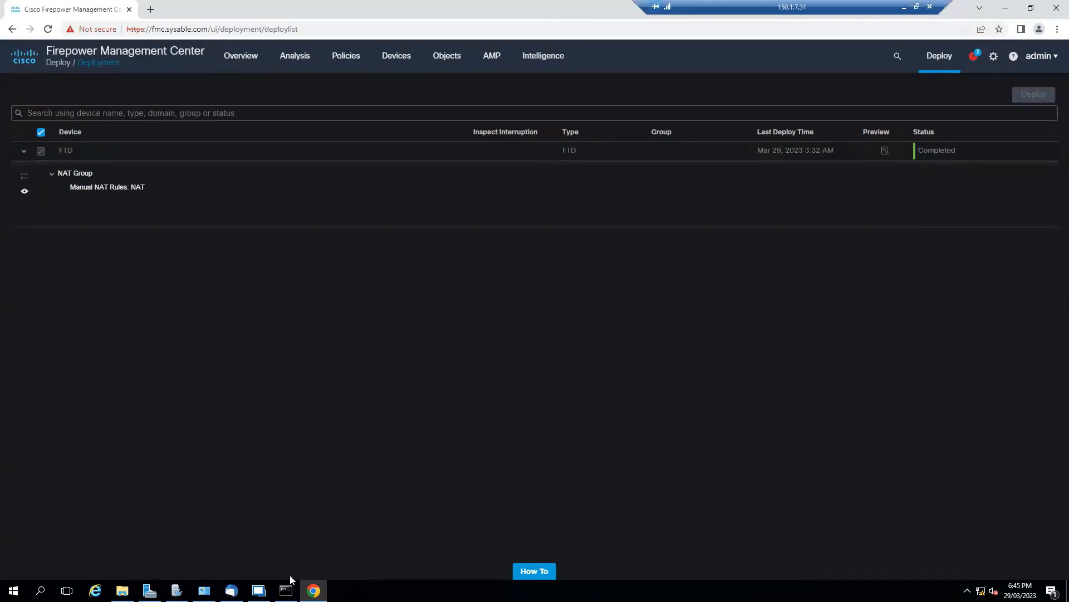
Switch to the PC-1 session in Remote Desktop Manager and ping 8.8.8.8 from its Command Prompt.
click(258, 590)
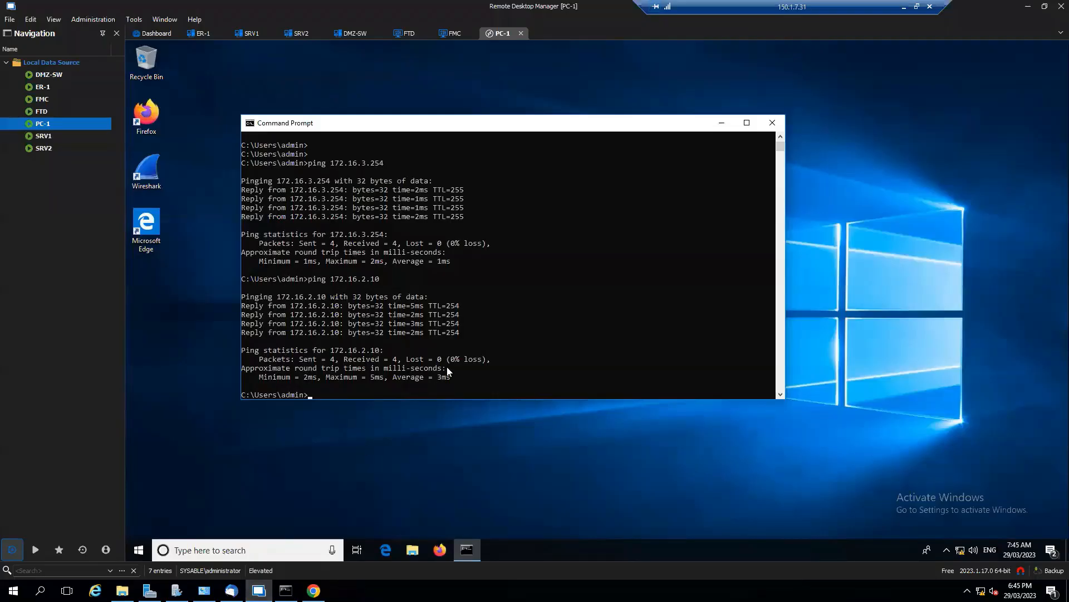
text(ping 8.8.8.8)
key(Return)
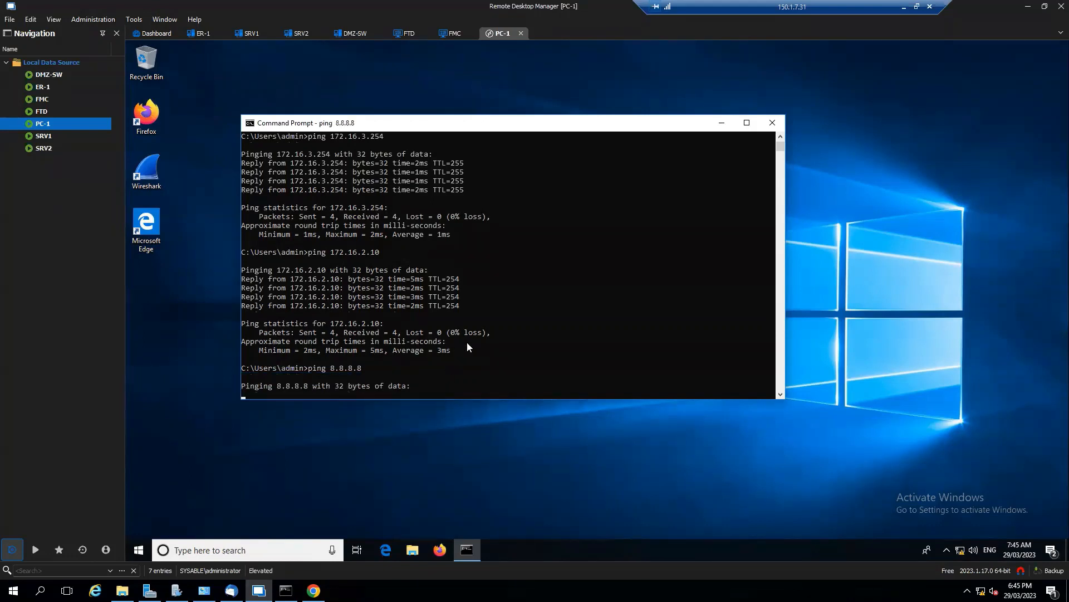